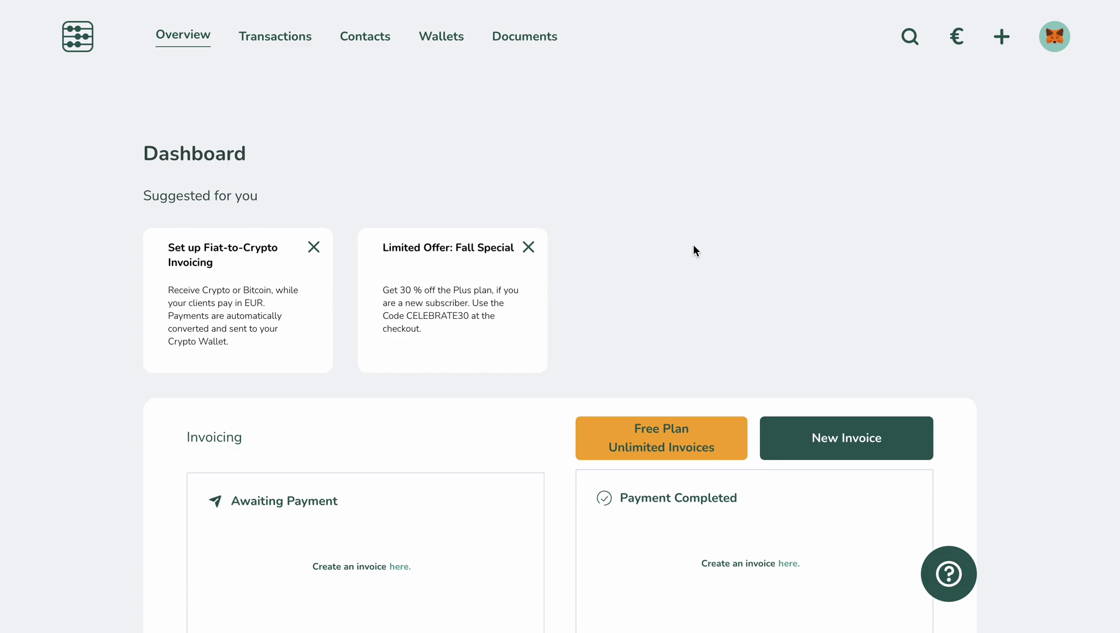
Check the account and connected wallets menu, then scroll through the dashboard.
click(1057, 45)
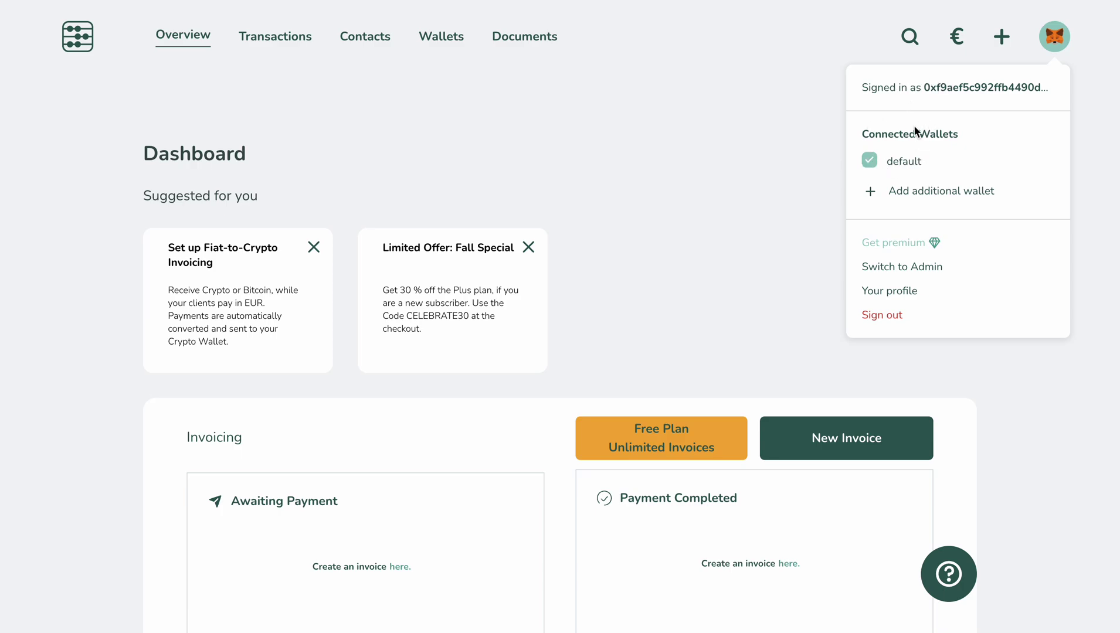
click(709, 175)
scroll(710, 176, down, 6)
scroll(711, 181, down, 2)
scroll(571, 361, down, 3)
scroll(491, 187, down, 1)
scroll(492, 183, up, 12)
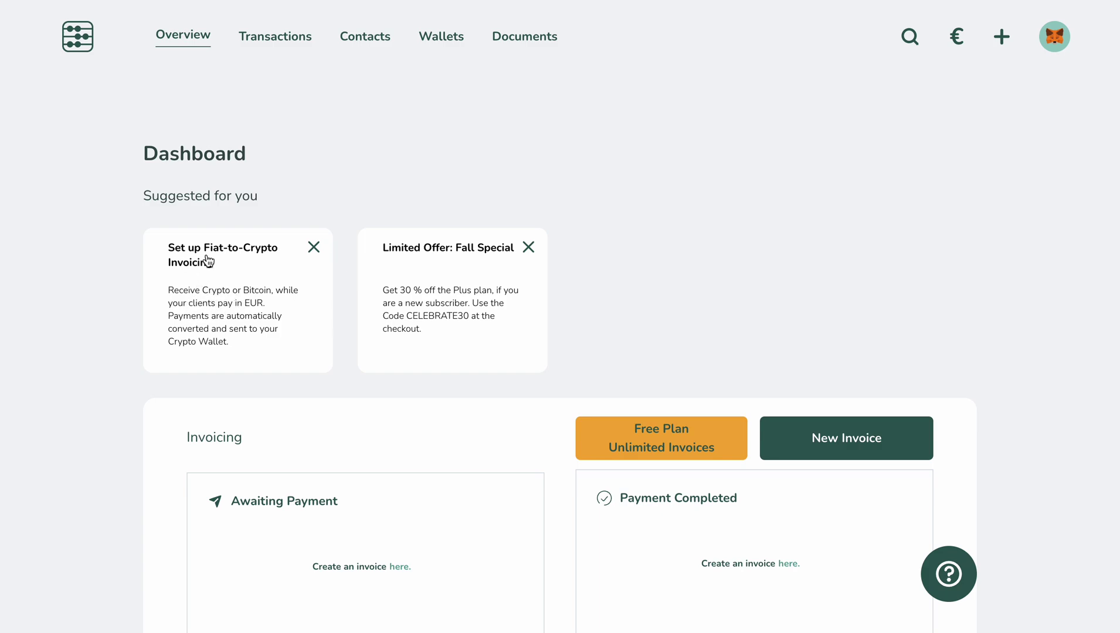
Open the Fiat-to-Crypto Invoicing page, review its EUR and USDC requirements, and reach the sign-up form.
click(241, 312)
click(300, 304)
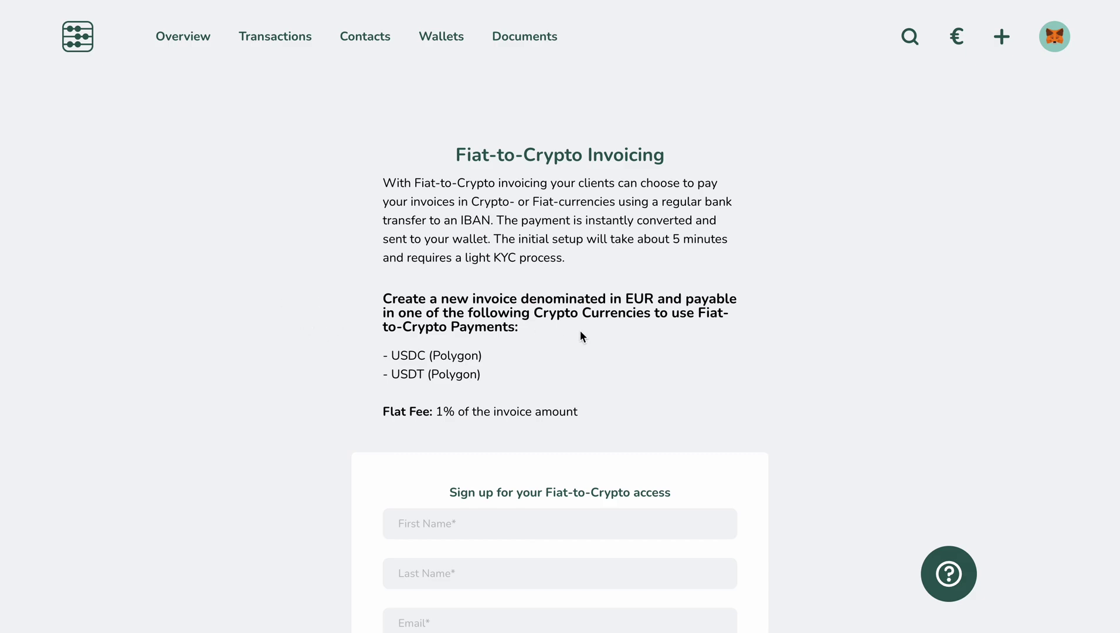
double_click(639, 299)
click(636, 345)
scroll(544, 337, down, 2)
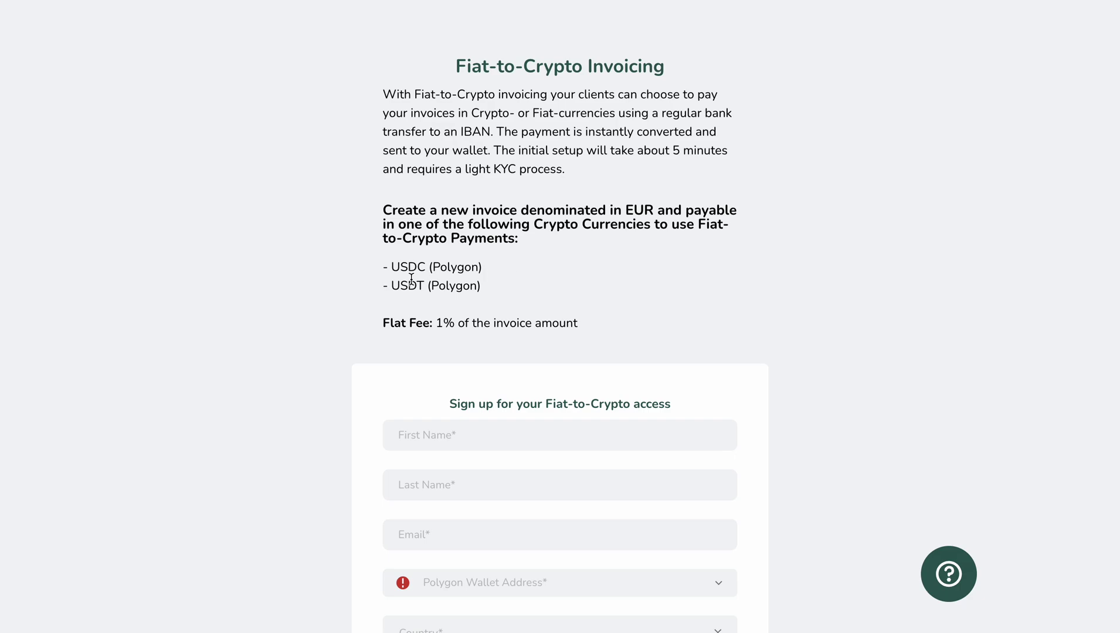
drag(388, 266, 427, 266)
click(553, 276)
scroll(552, 275, down, 3)
scroll(585, 238, down, 1)
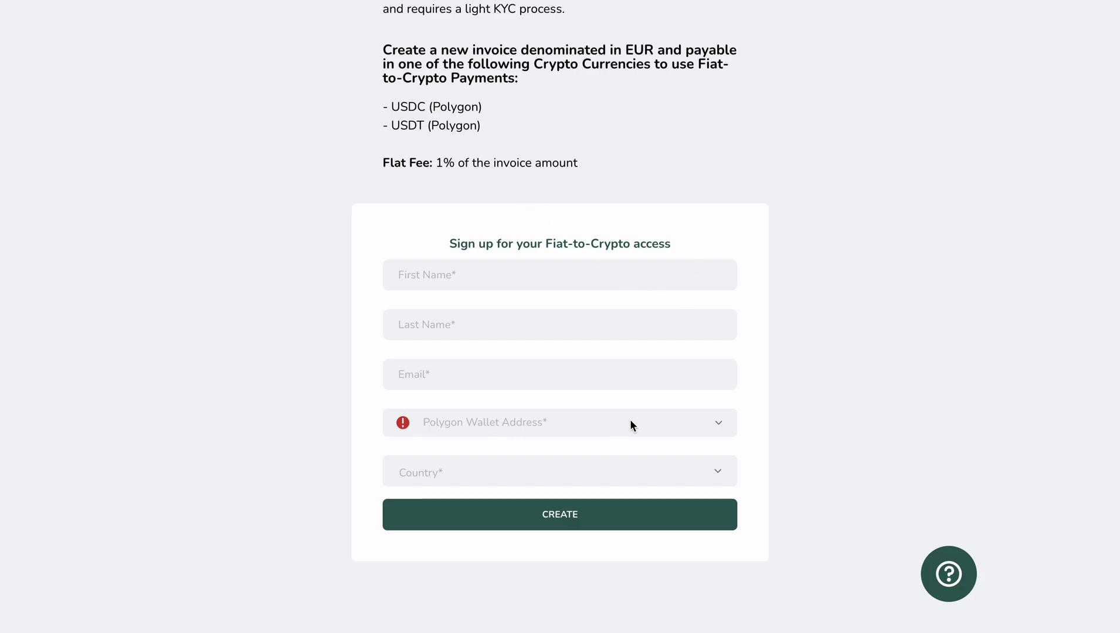
scroll(633, 419, up, 5)
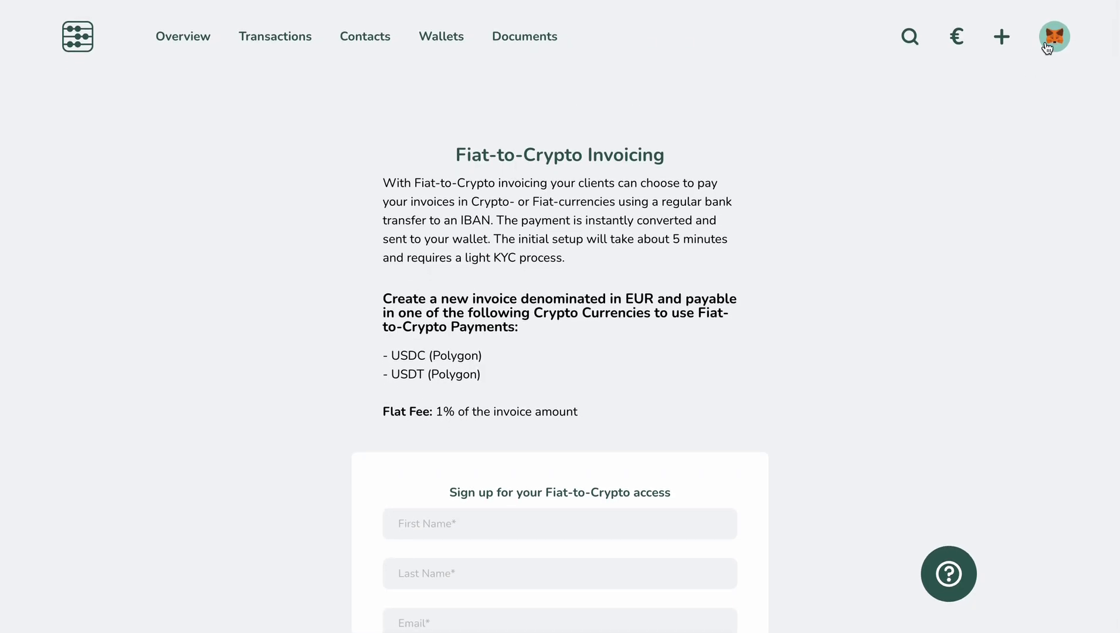
scroll(786, 290, down, 5)
click(705, 408)
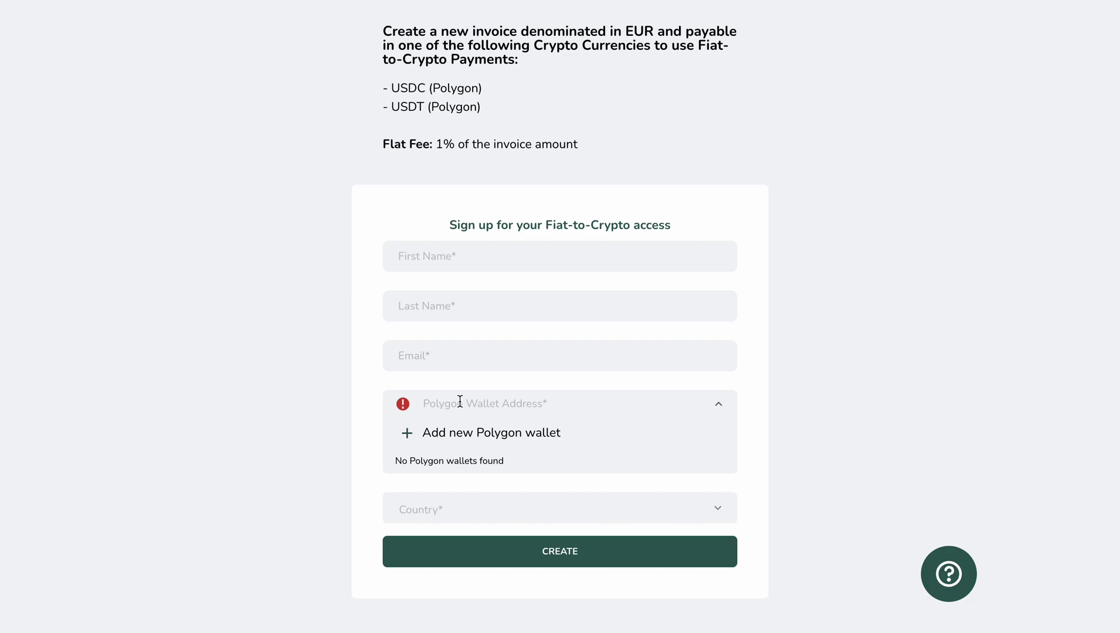
click(428, 437)
click(464, 259)
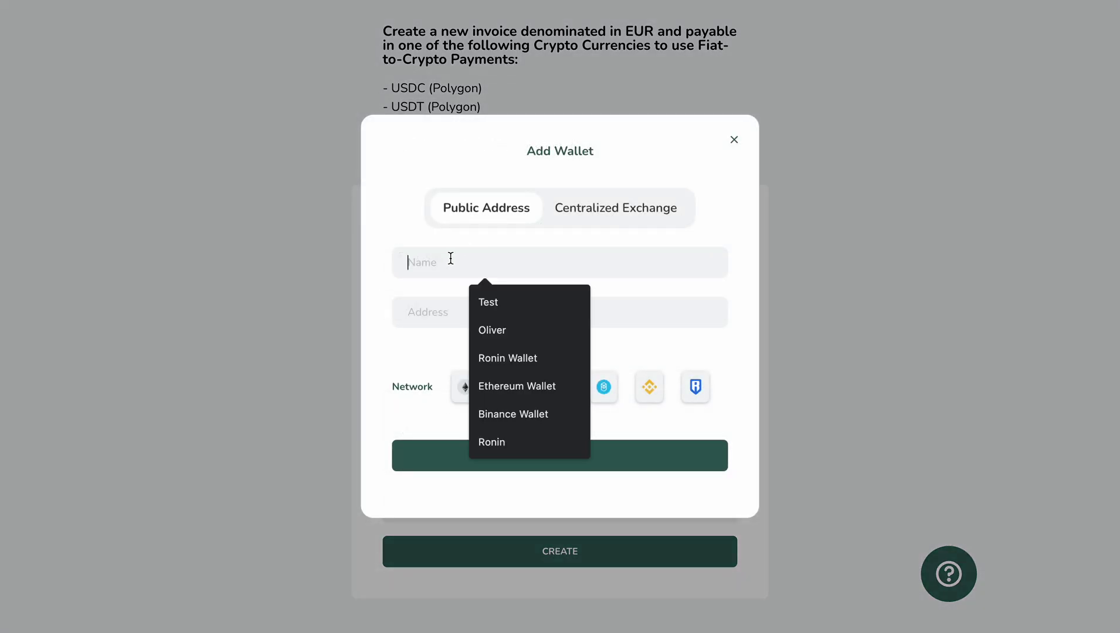
text(polygon)
click(441, 302)
click(415, 342)
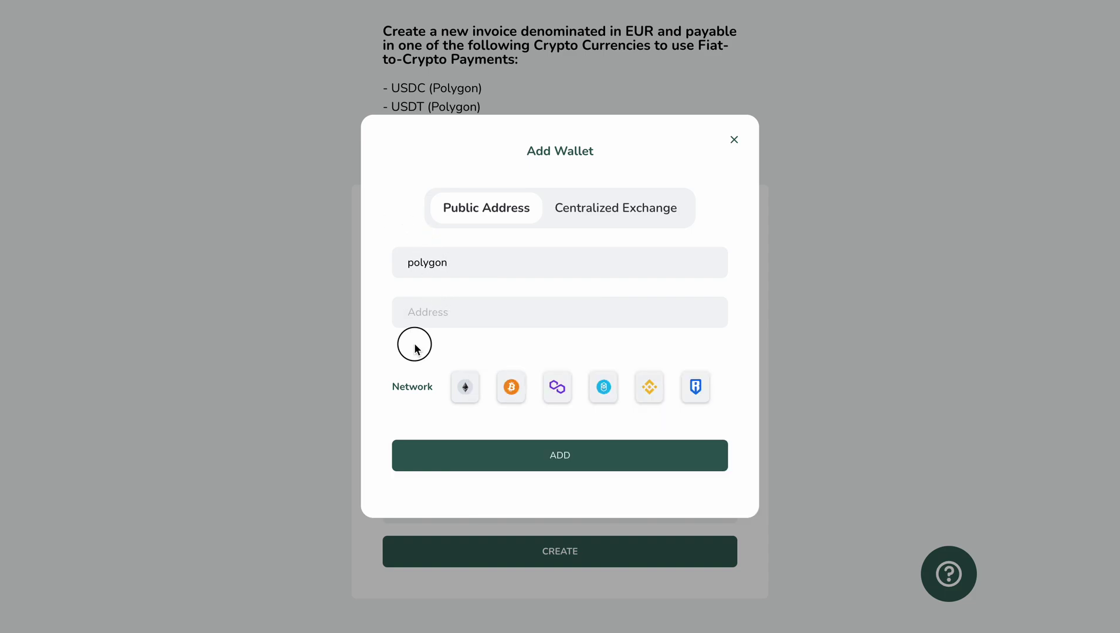
click(555, 397)
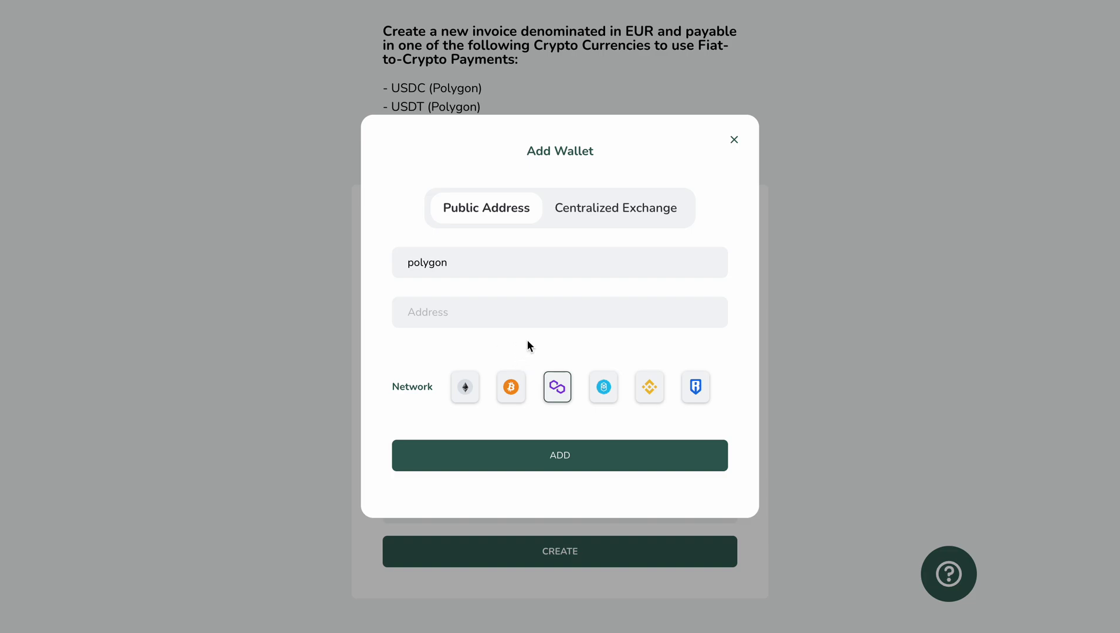
click(732, 142)
click(721, 406)
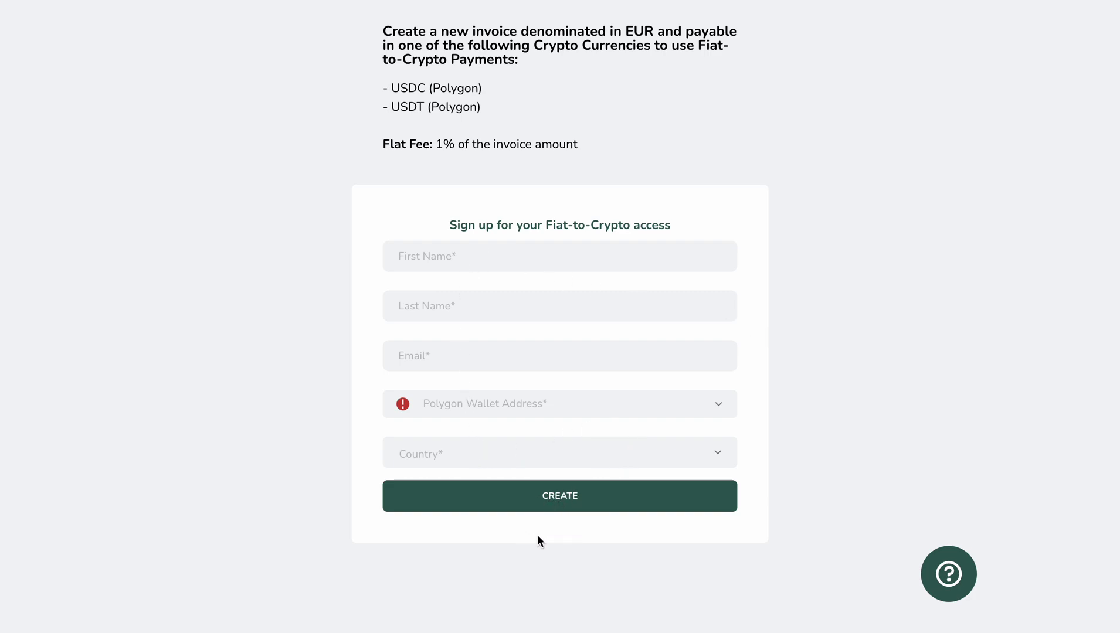
Scroll the Dashboard to view the one invoice awaiting payment.
scroll(543, 532, up, 5)
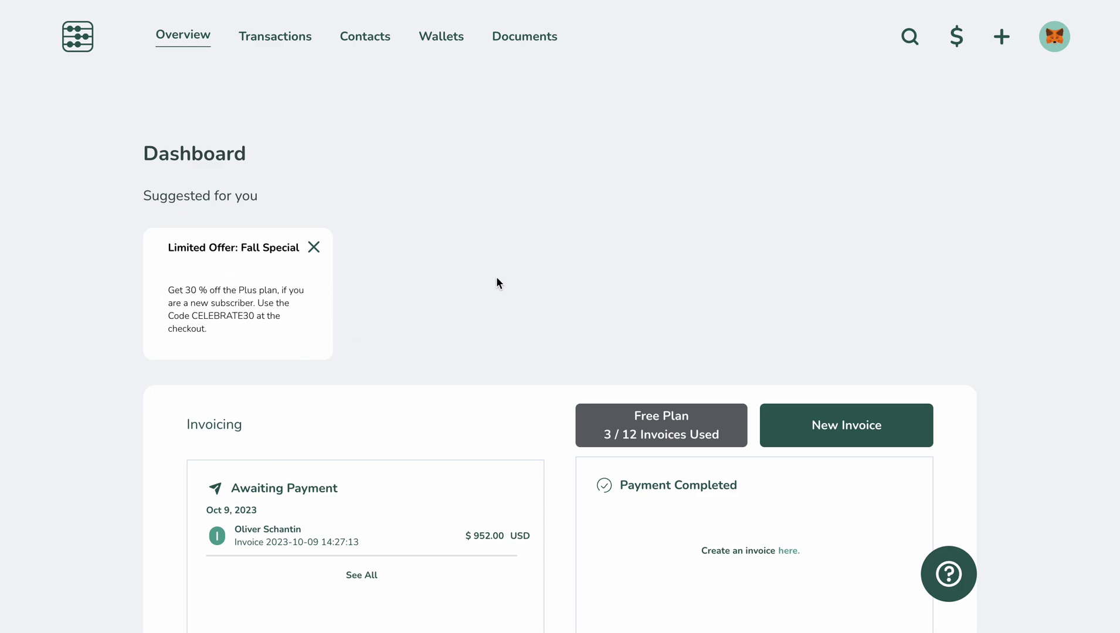
scroll(597, 277, down, 3)
scroll(597, 277, up, 3)
Create a new invoice named 'Test' in USD and show the Bill to customer list.
click(851, 433)
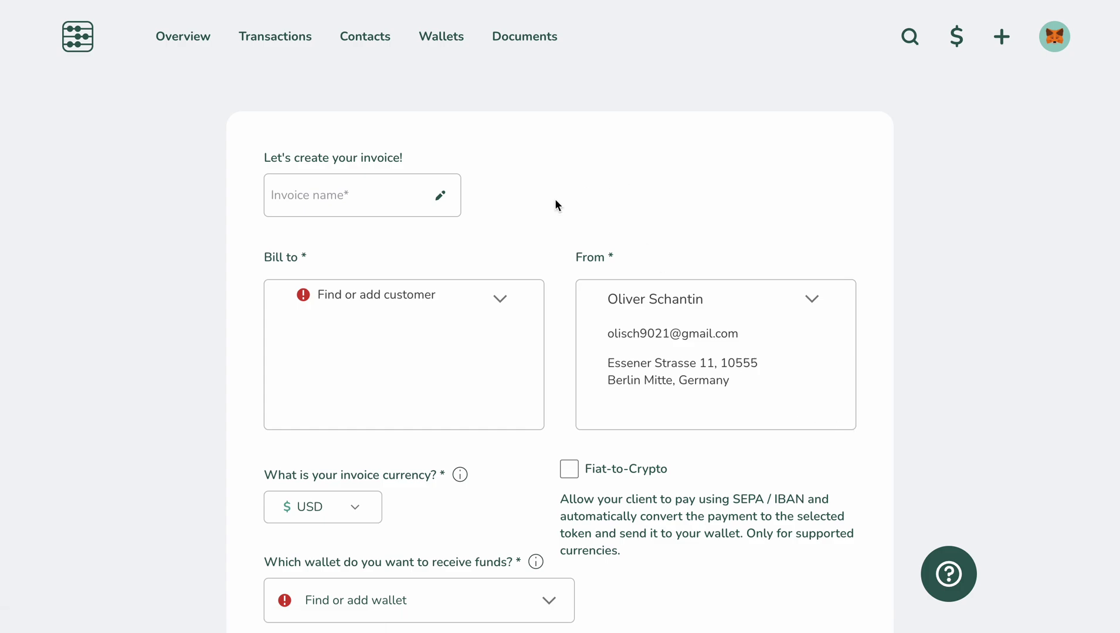
click(351, 185)
click(440, 233)
scroll(384, 245, down, 1)
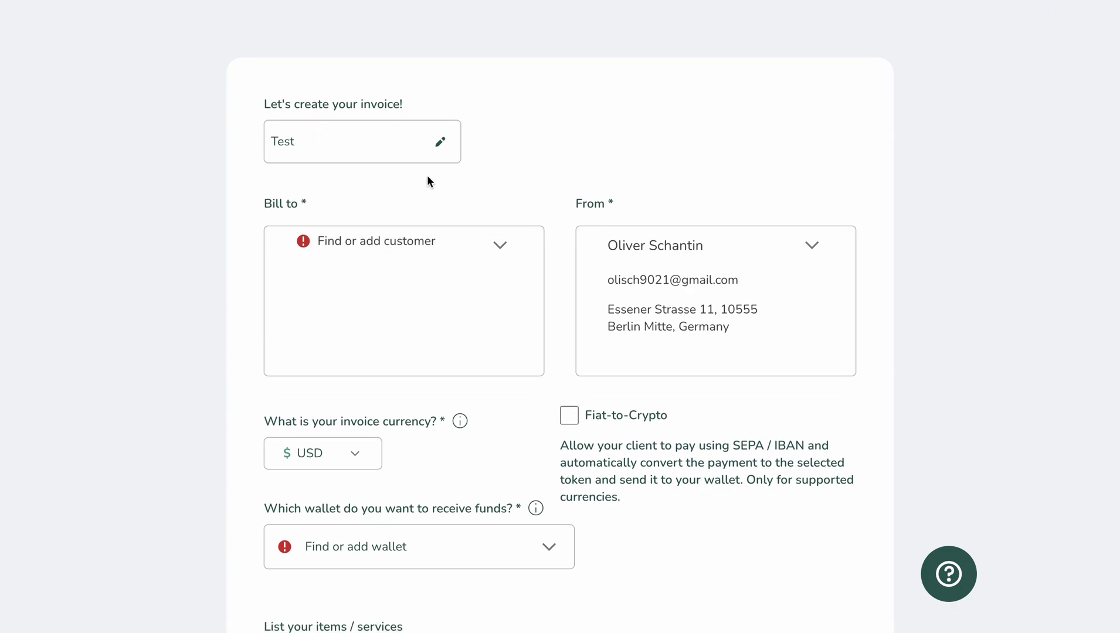
scroll(428, 177, down, 2)
click(503, 166)
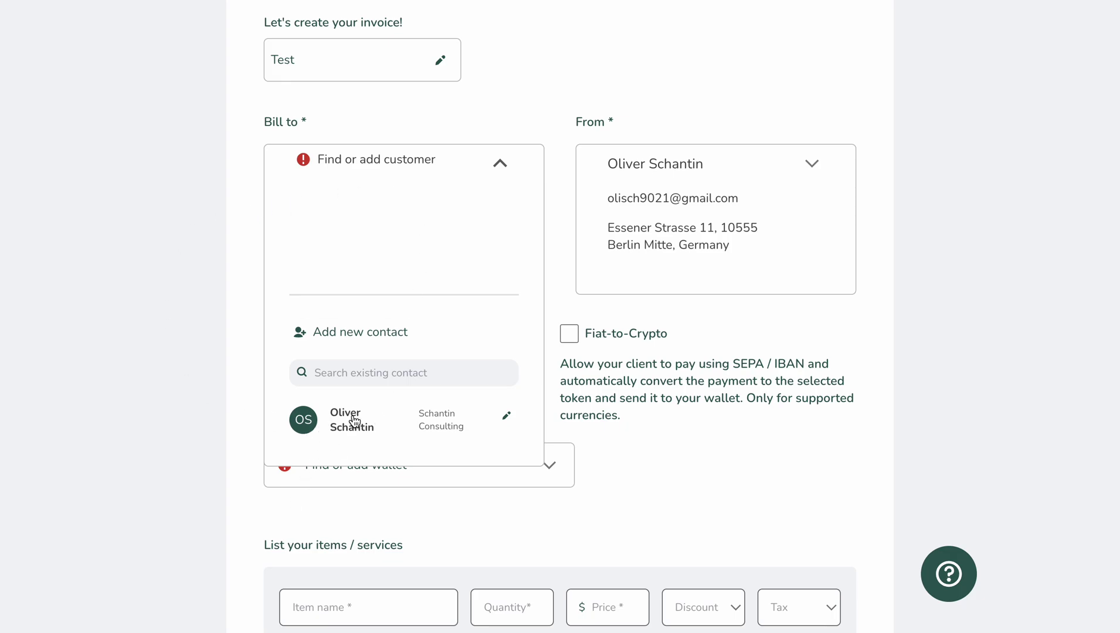
click(339, 340)
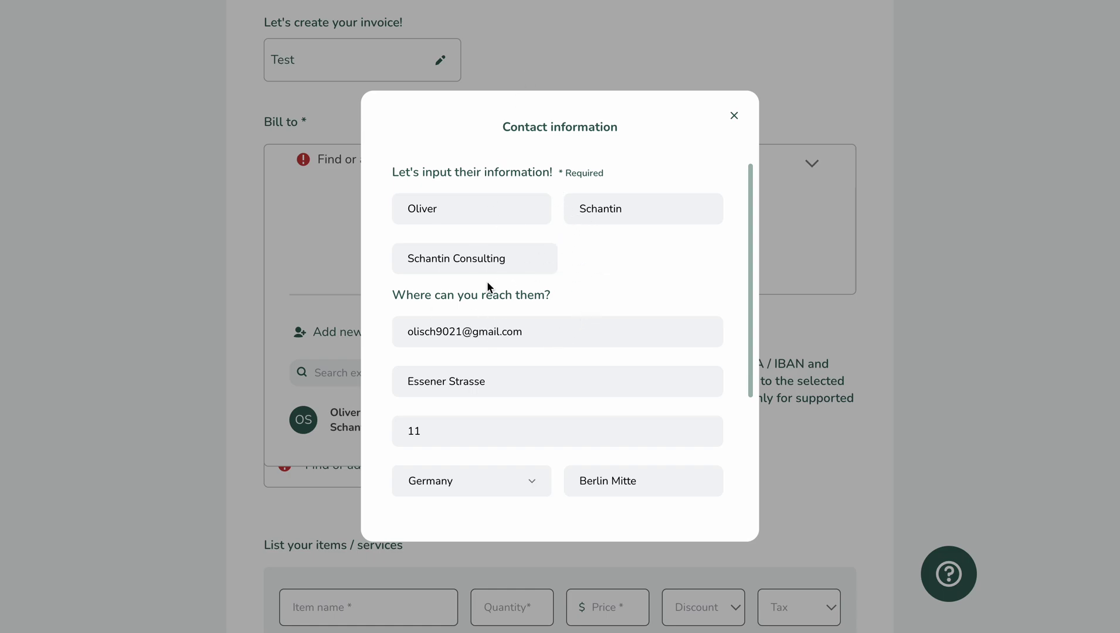
scroll(545, 179, down, 3)
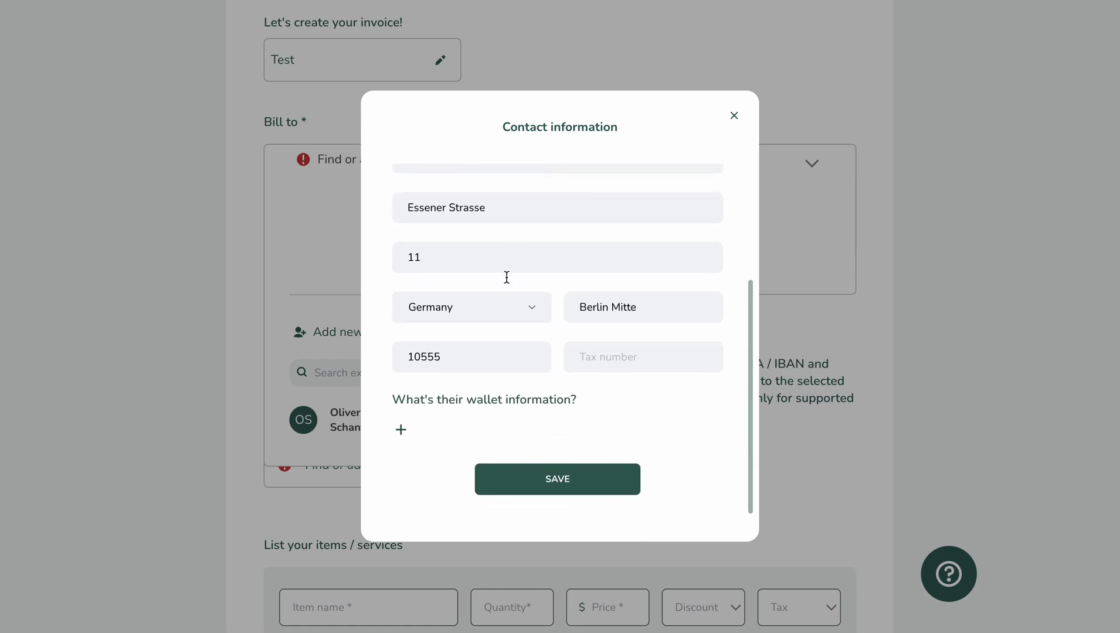
click(400, 432)
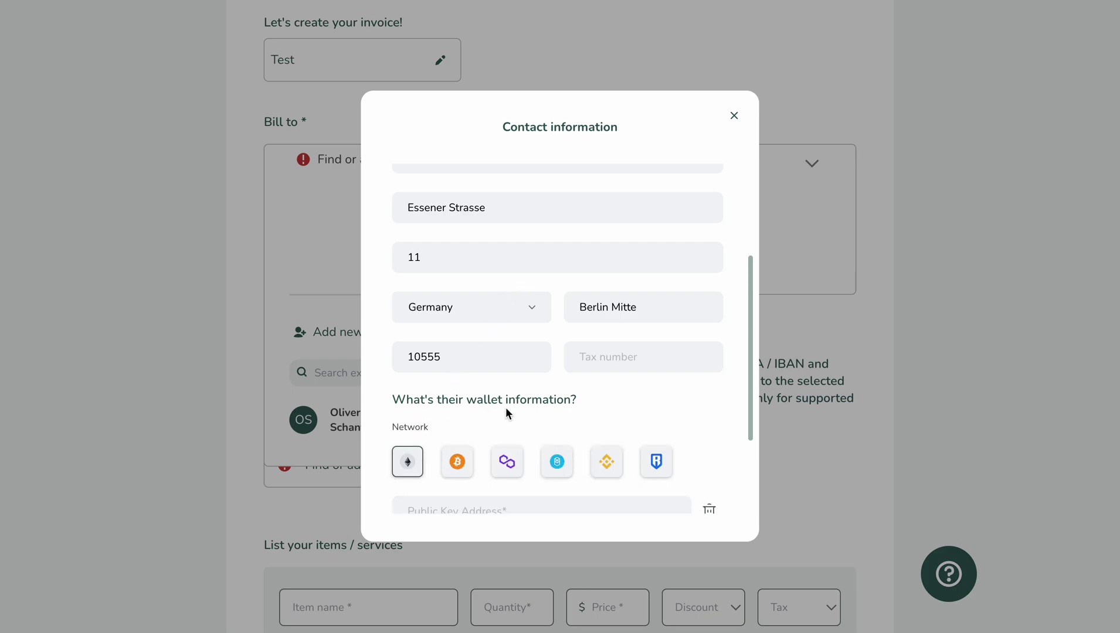
scroll(505, 413, down, 3)
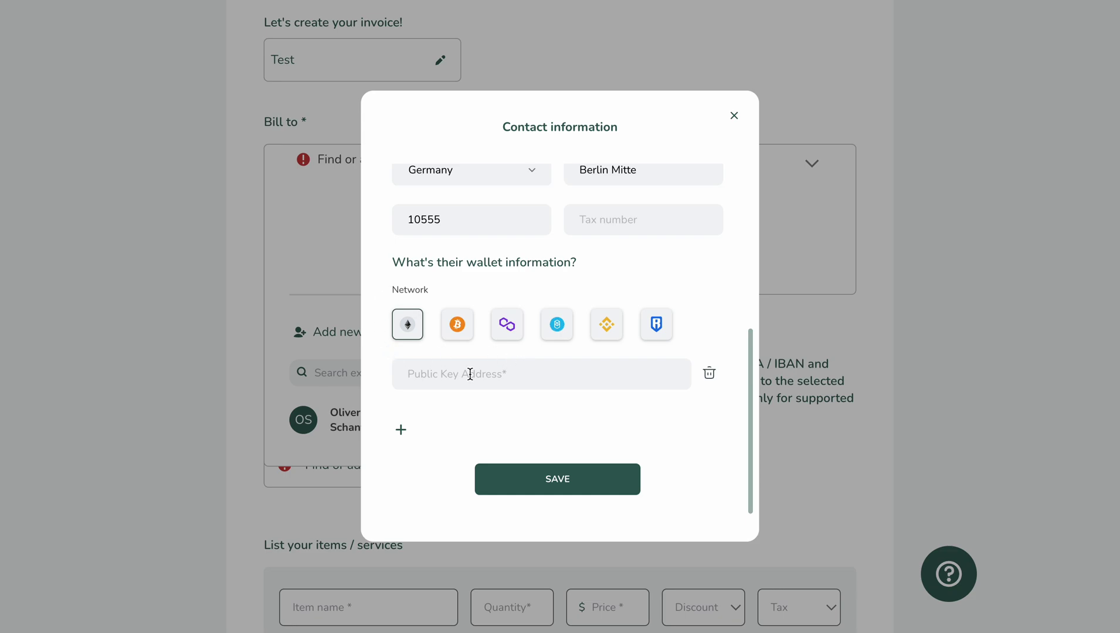
click(710, 376)
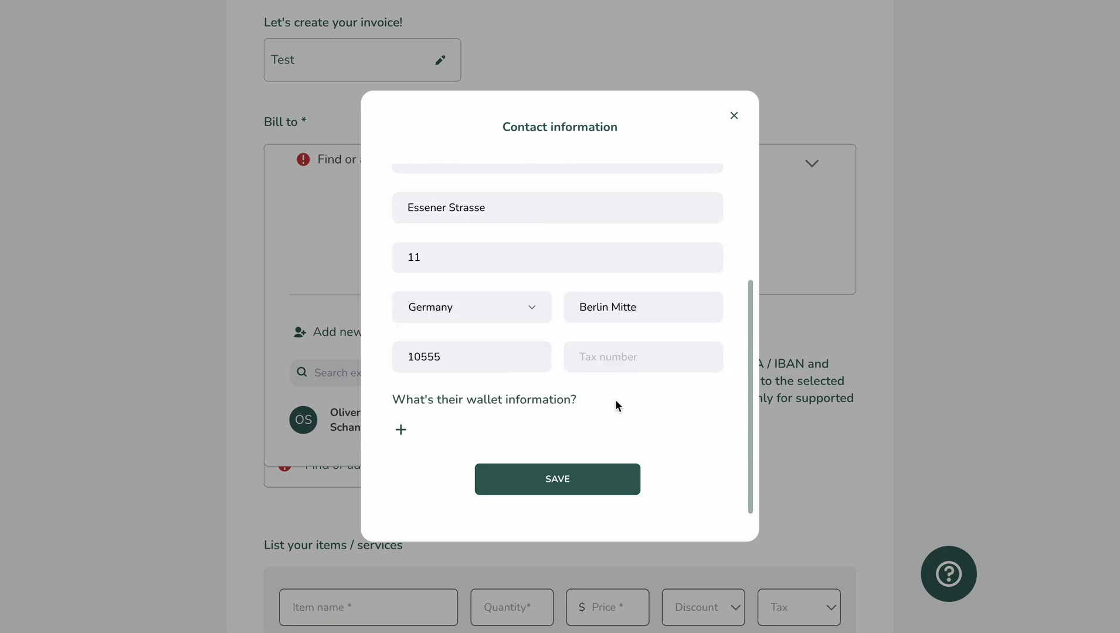
scroll(615, 399, up, 3)
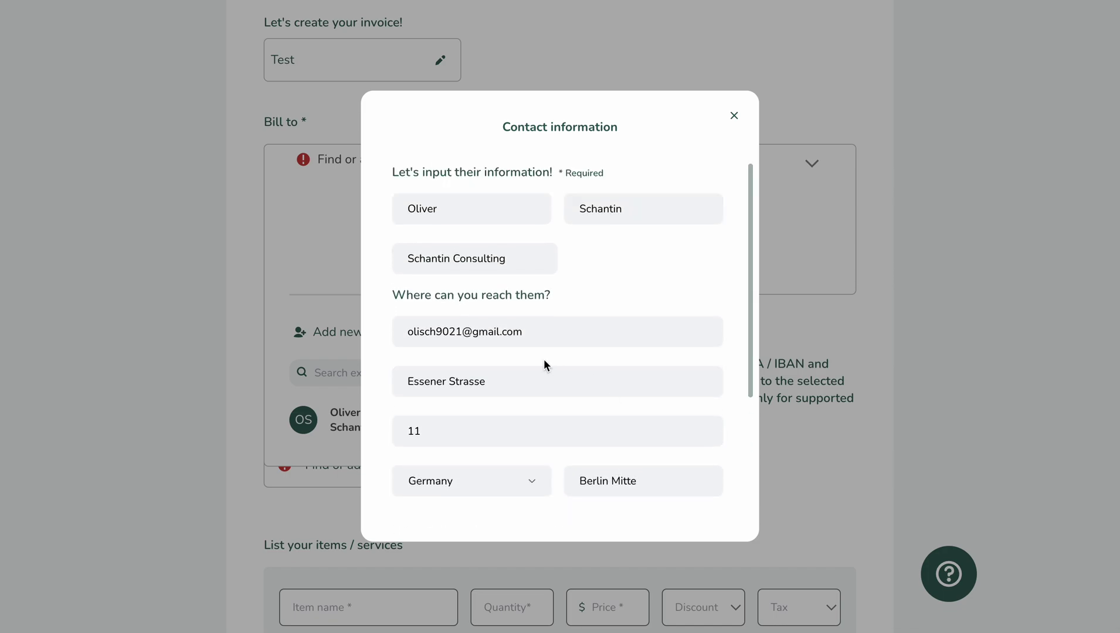
scroll(543, 364, down, 3)
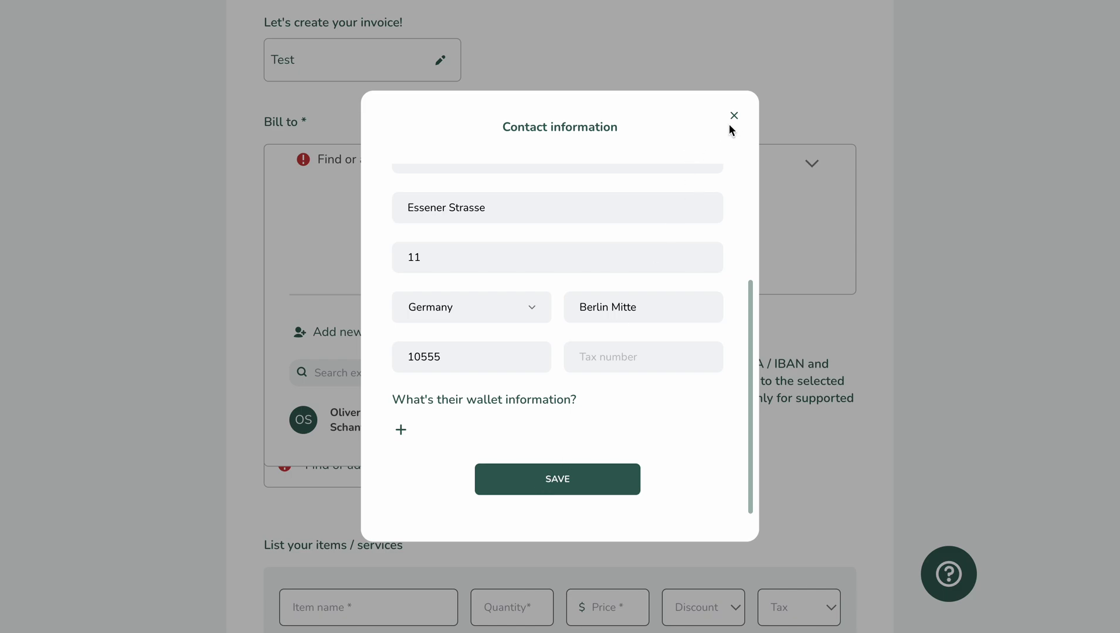
click(733, 117)
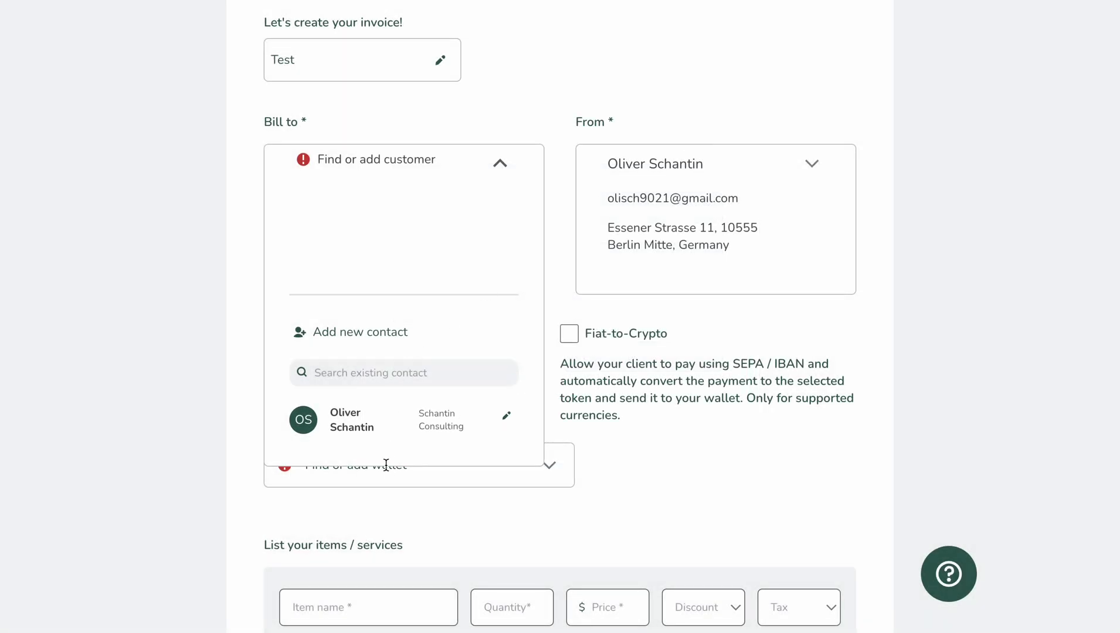
Bill the saved contact and enable Fiat-to-Crypto, giving EUR currency paid to FTC Wallet in USDC.
click(359, 425)
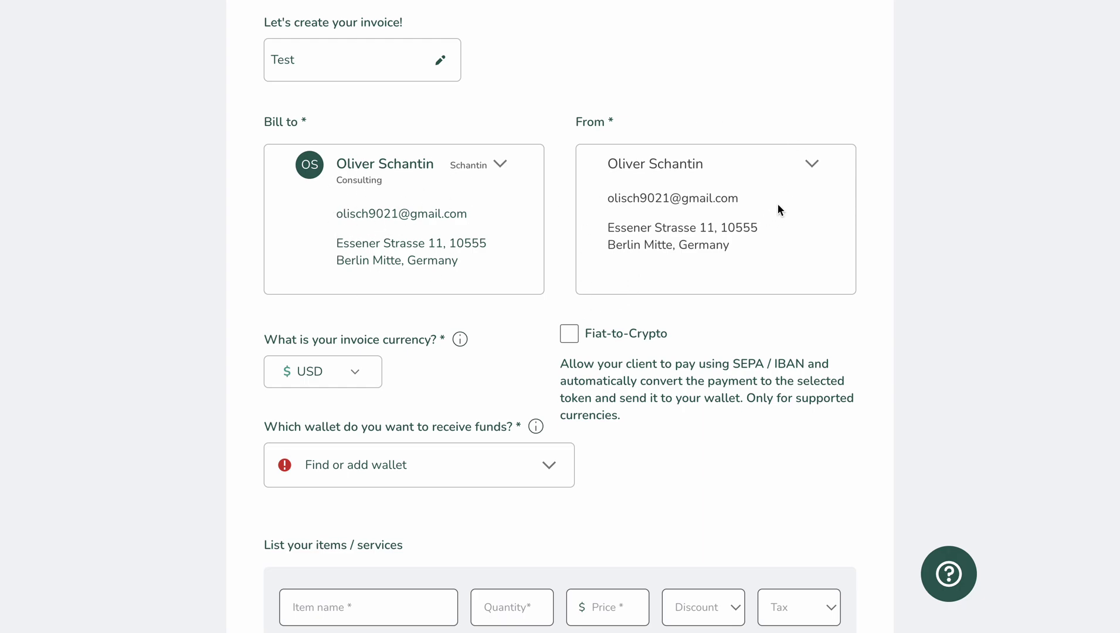
click(811, 164)
scroll(680, 287, down, 2)
scroll(680, 289, down, 1)
scroll(680, 290, up, 1)
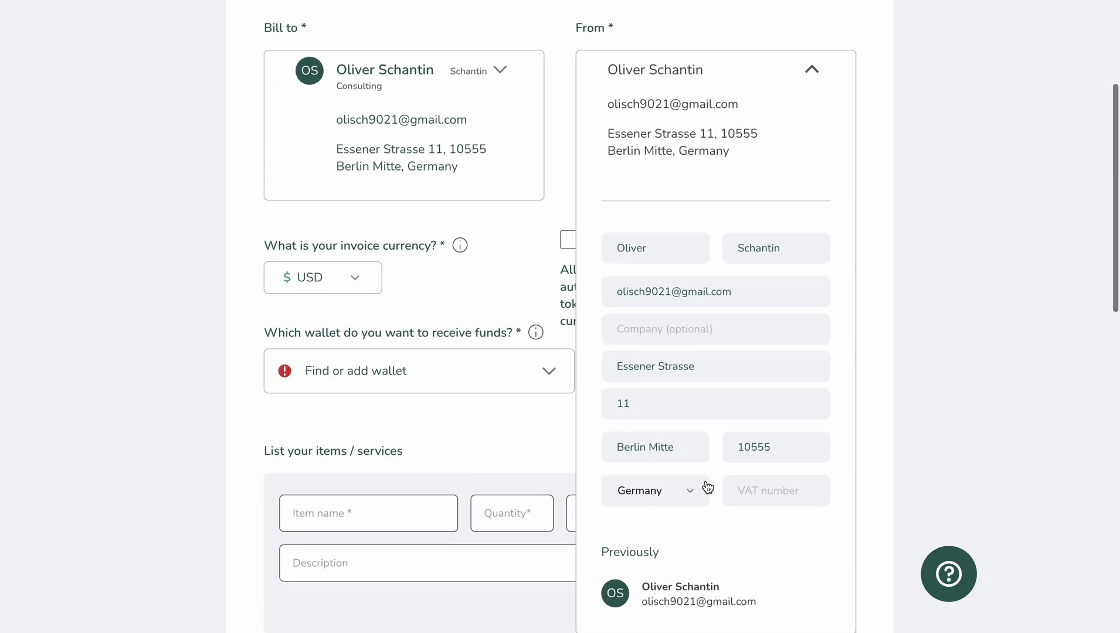
scroll(676, 281, up, 1)
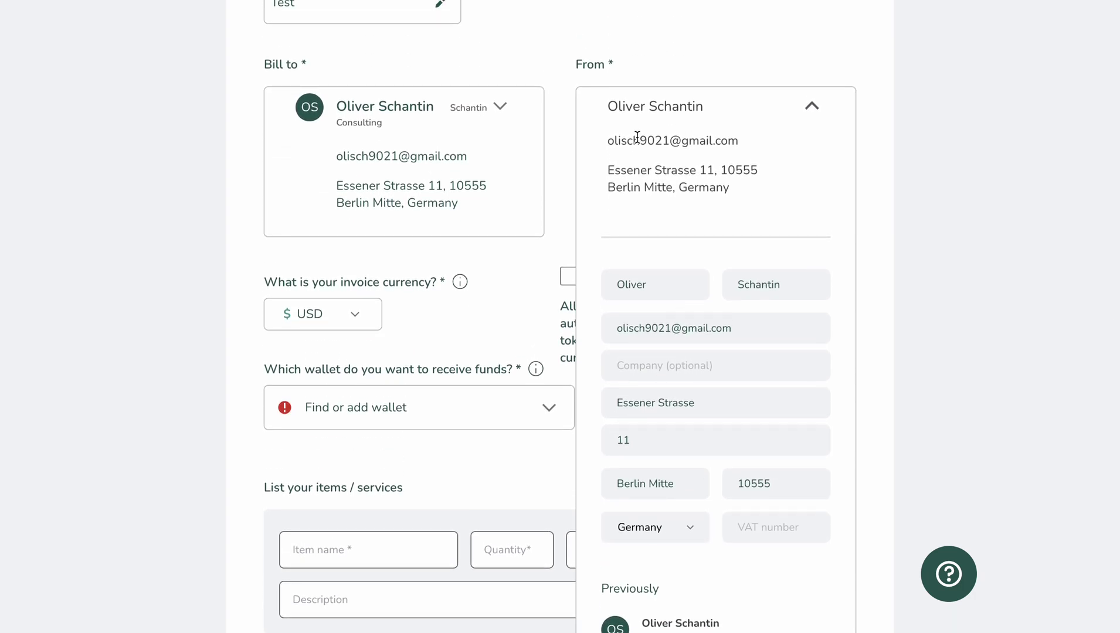
click(812, 110)
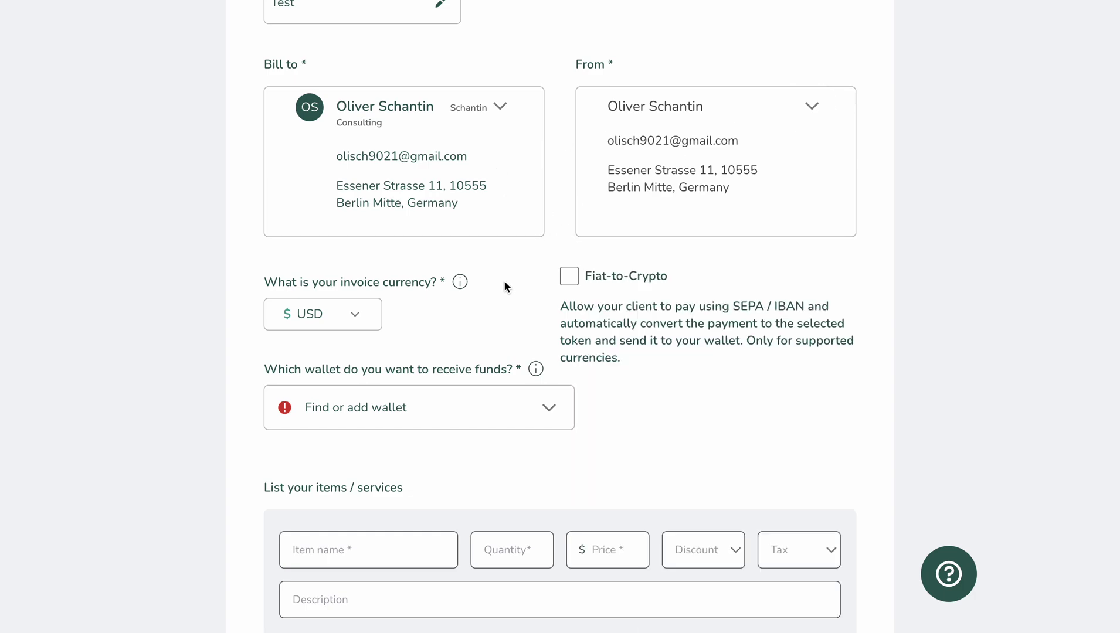
click(568, 277)
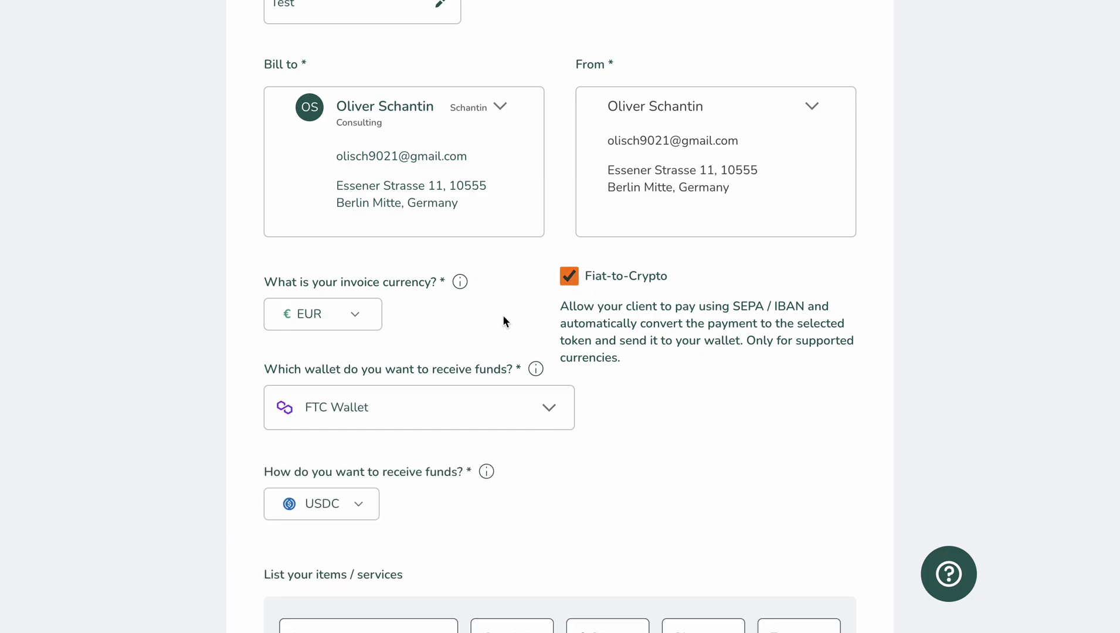
Check the EUR currency choices and show the receive-funds token list with USDC and USDT.
scroll(504, 320, down, 1)
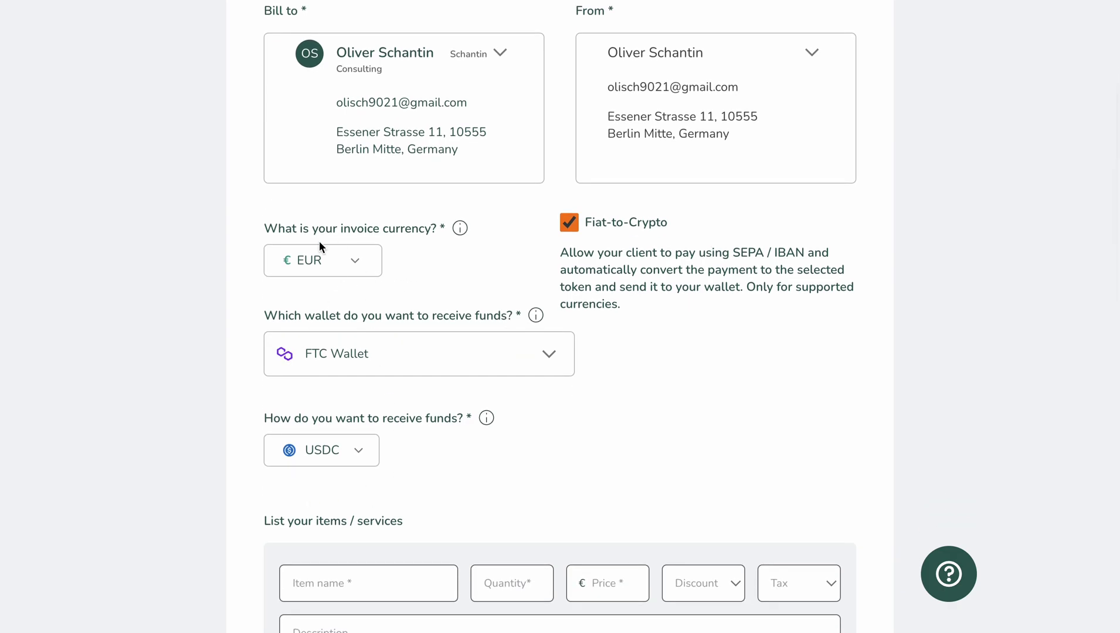
click(356, 265)
scroll(390, 422, down, 2)
click(363, 321)
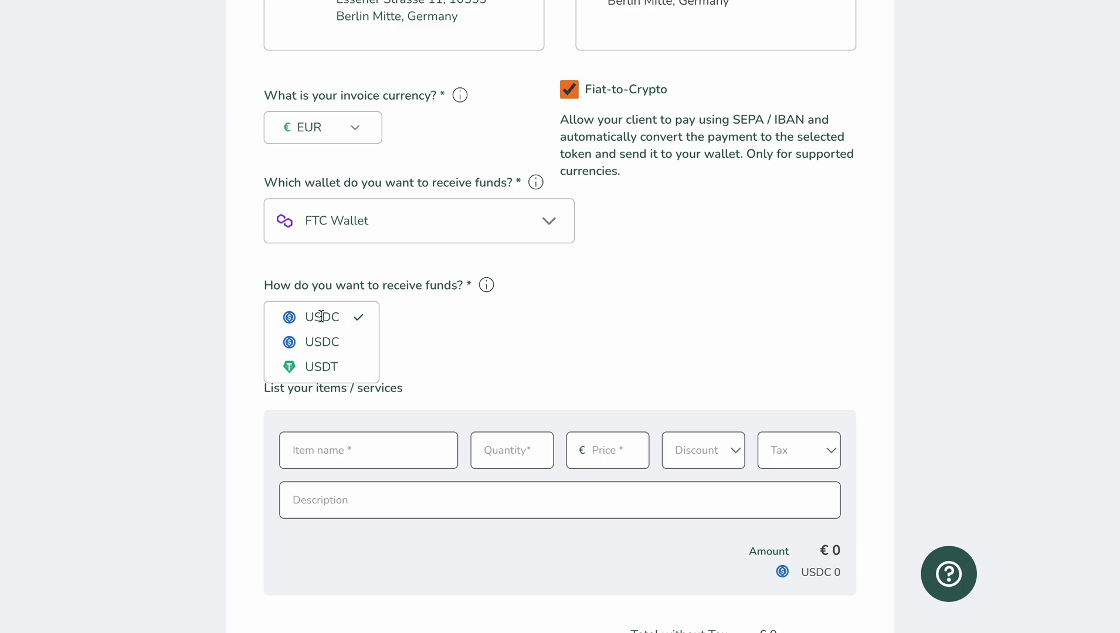
Keep USDC and add a Design Service item: quantity 40, price €20, discount 0, tax 19%.
click(411, 342)
scroll(411, 342, down, 3)
click(366, 277)
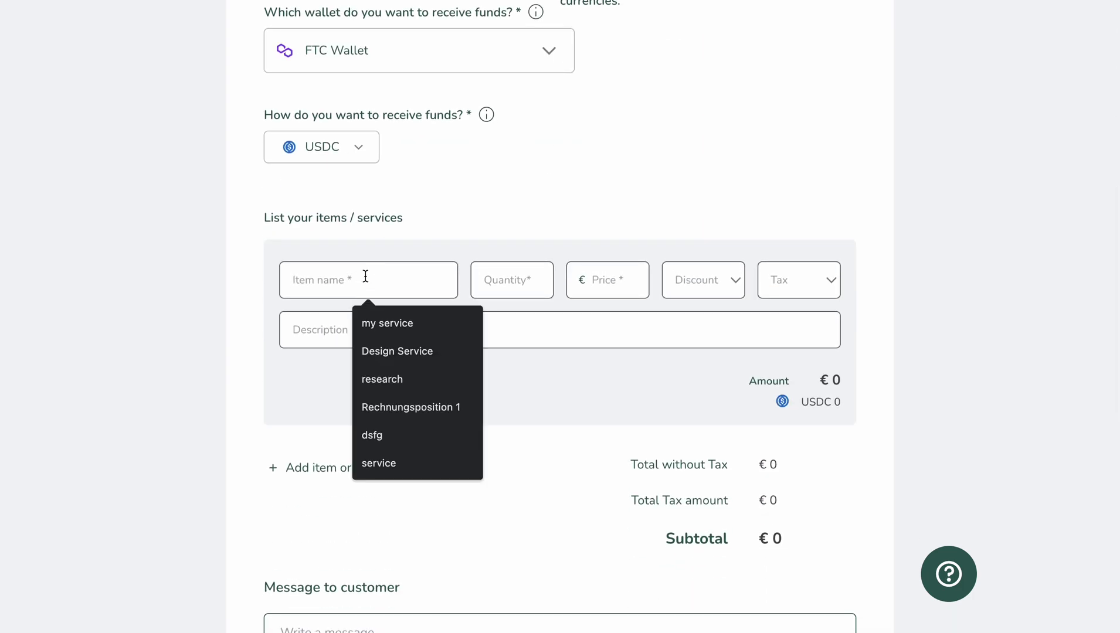
click(400, 350)
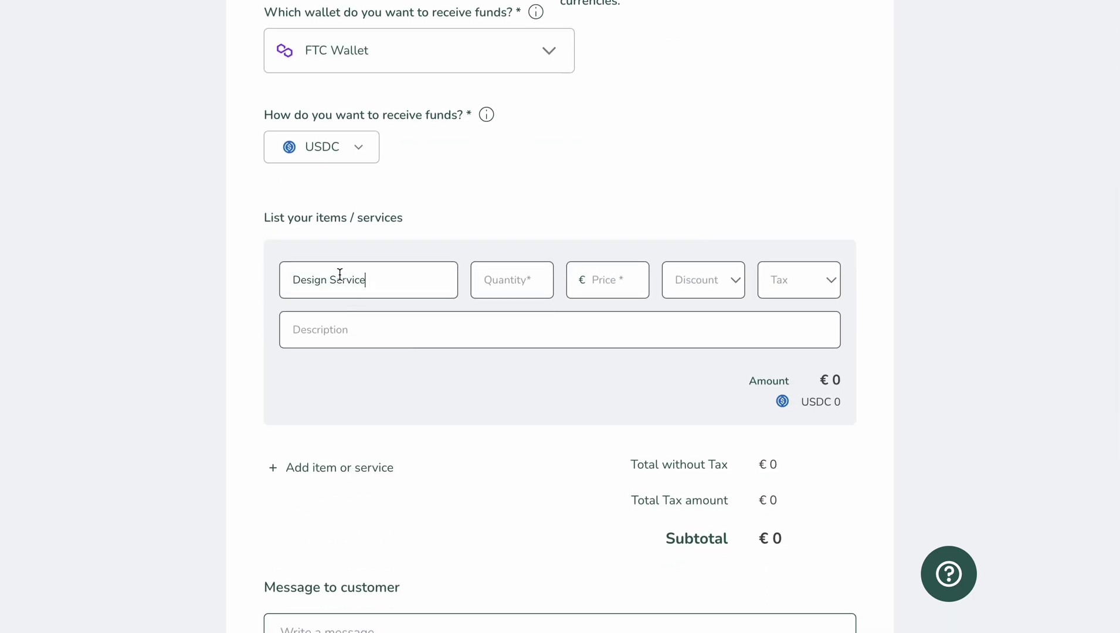
click(521, 280)
text(40)
text(20)
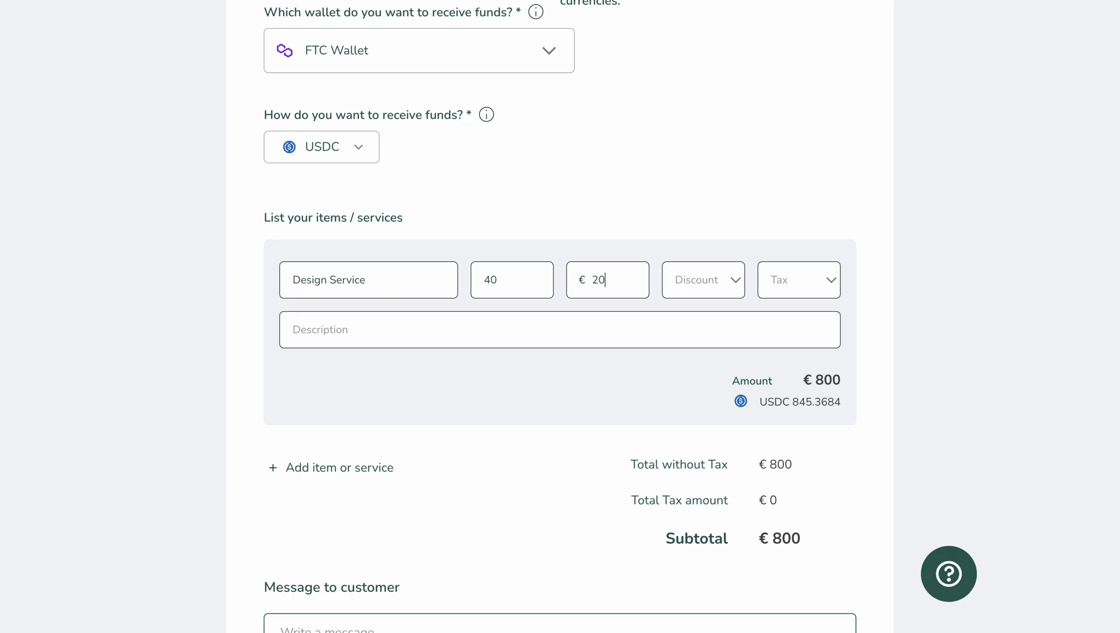
click(694, 280)
text(0)
click(779, 280)
text(19)
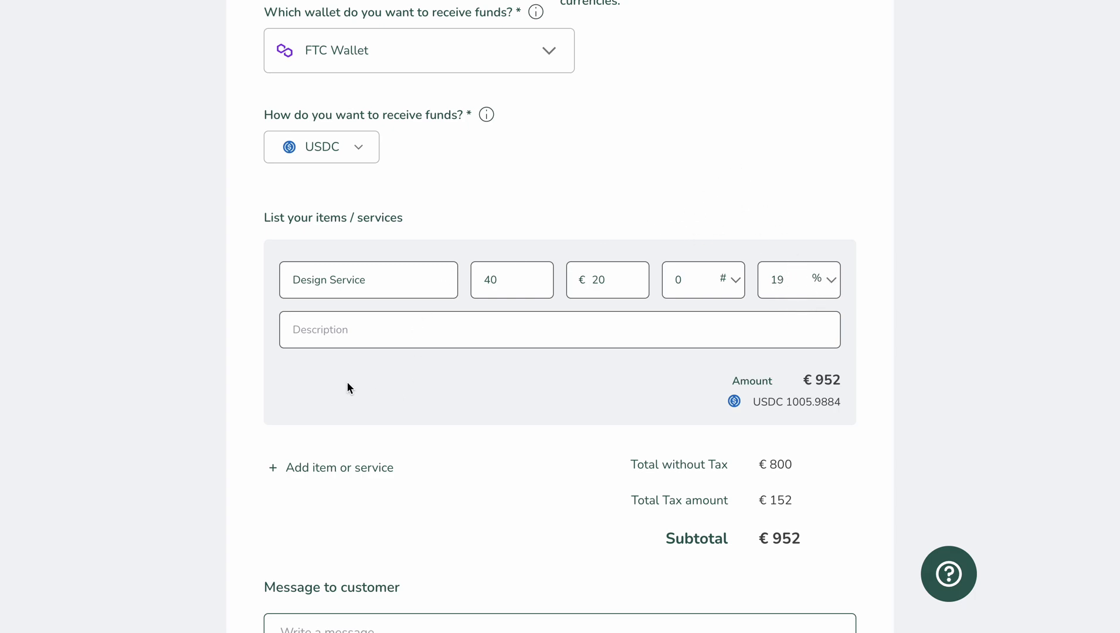
scroll(345, 377, down, 3)
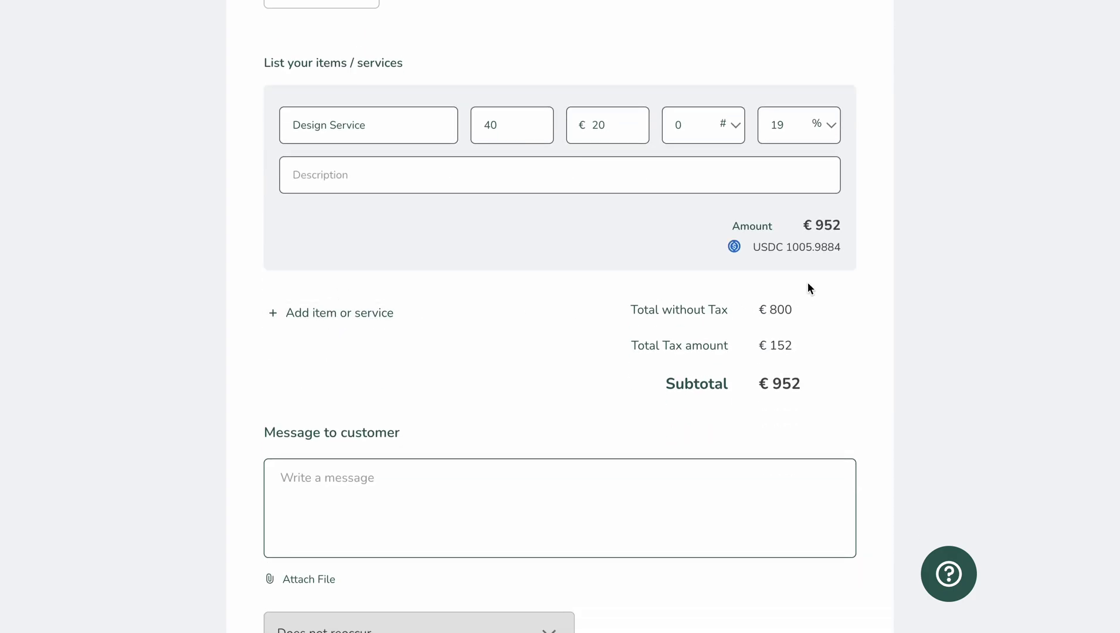
scroll(807, 281, up, 1)
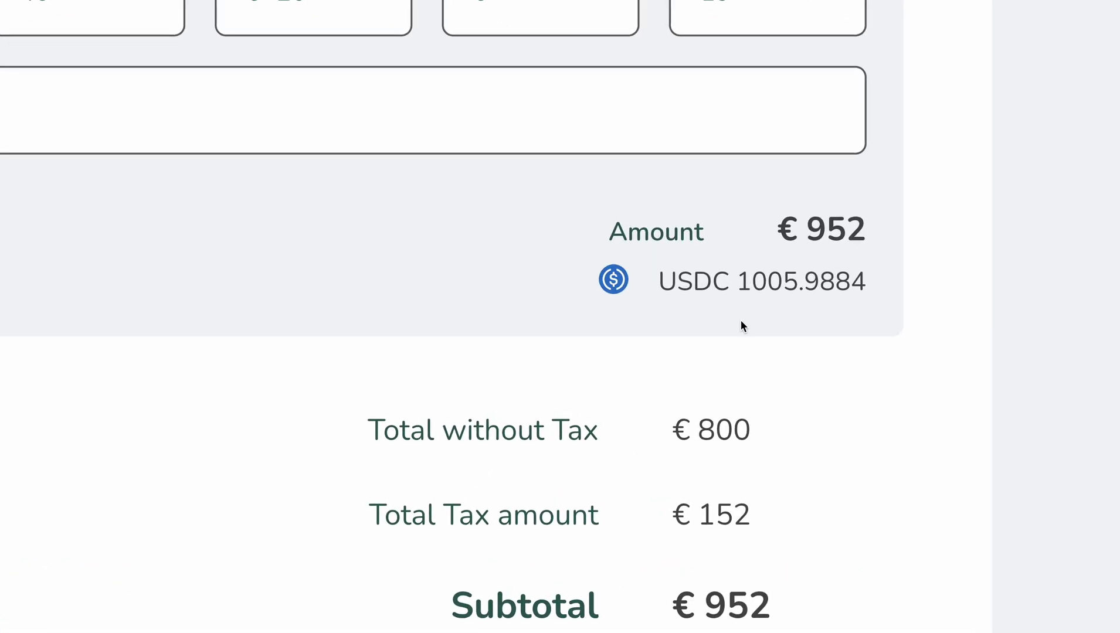
drag(796, 227, 862, 228)
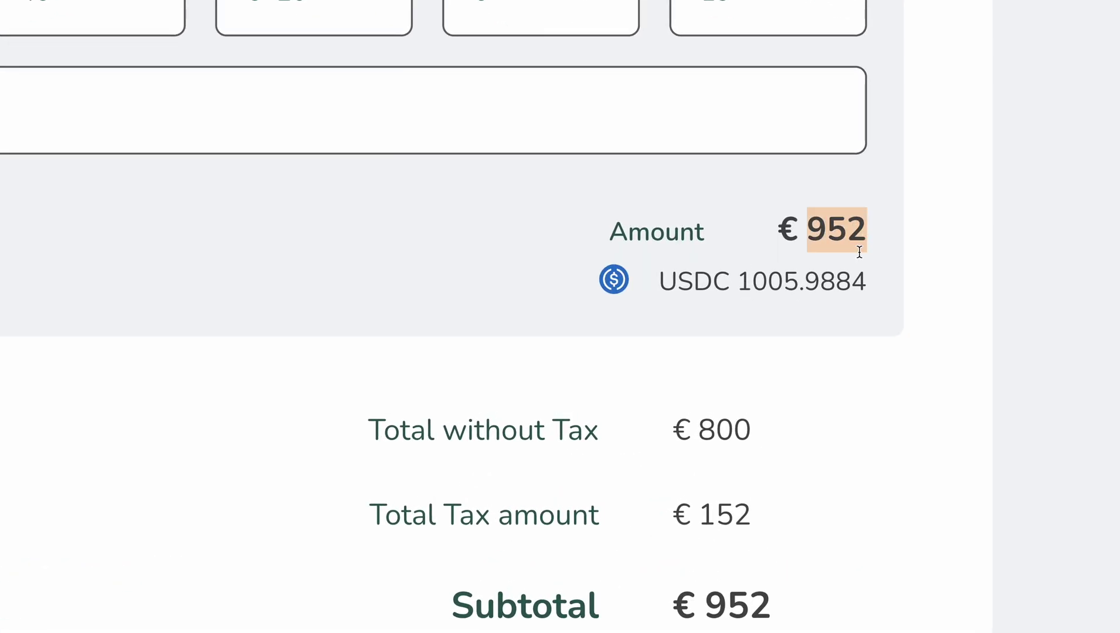
click(857, 251)
drag(737, 280, 877, 283)
click(754, 321)
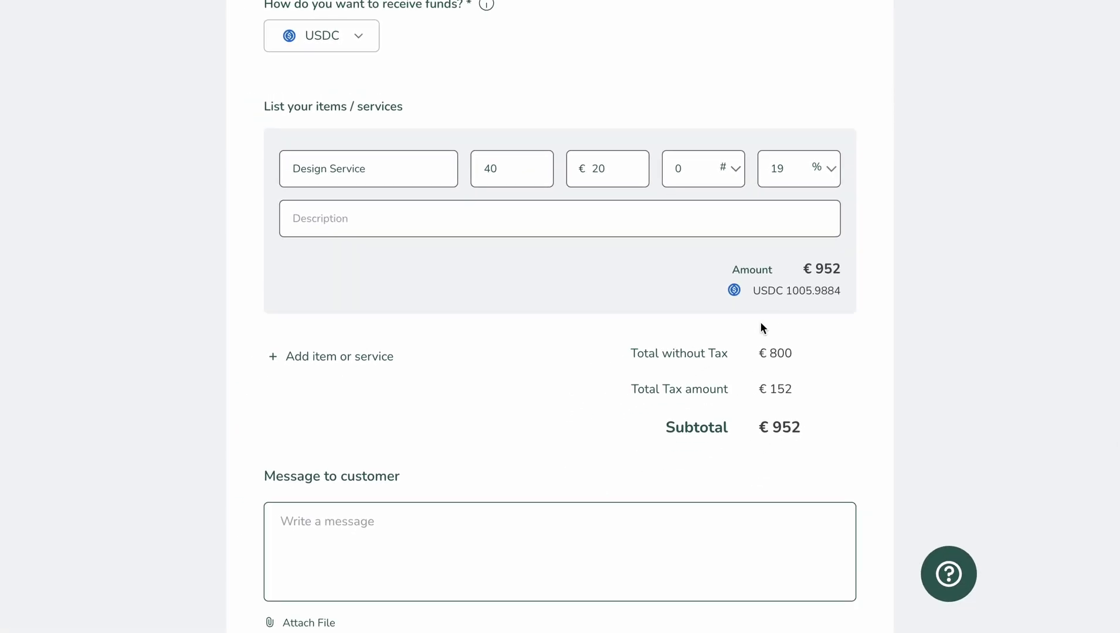
drag(783, 291, 834, 291)
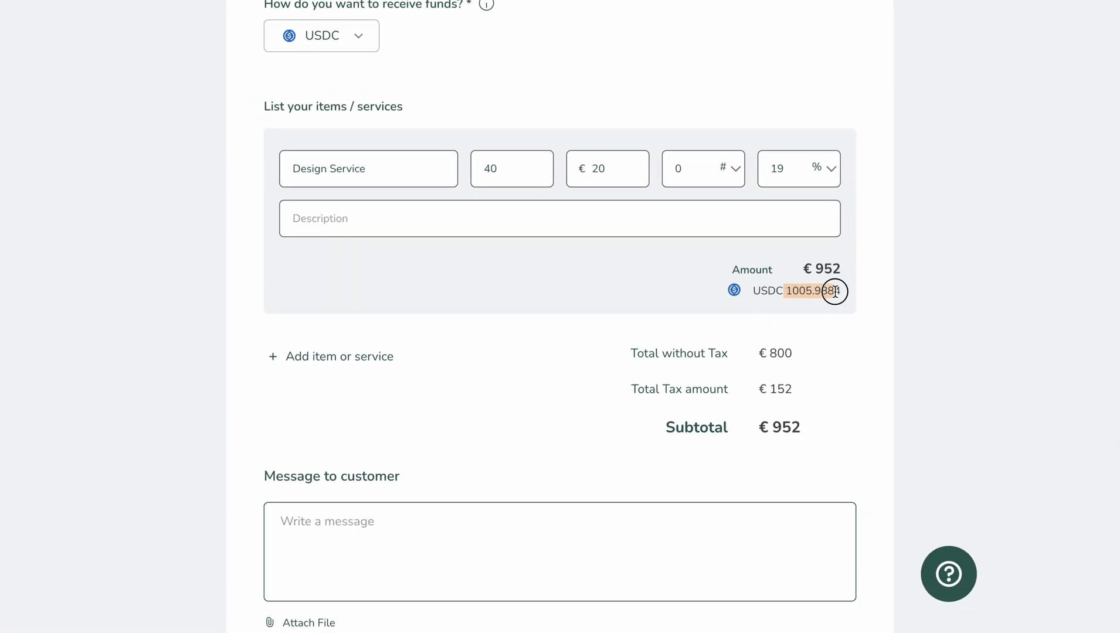
click(800, 292)
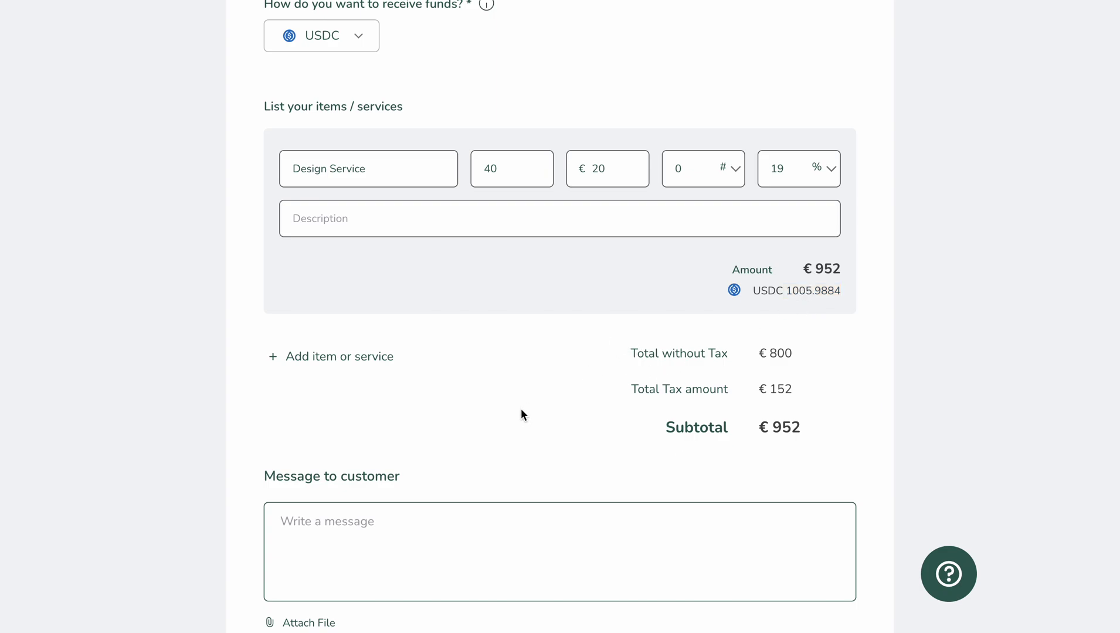
Set the issue date to 9 October 2023 and the due date to 16 October 2023.
scroll(522, 413, down, 5)
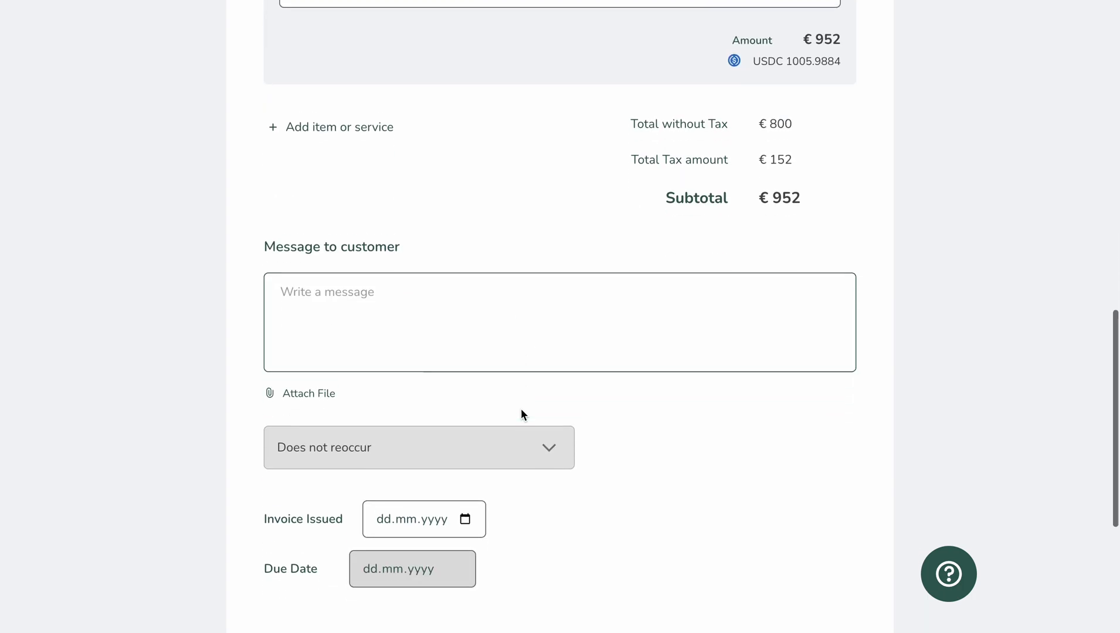
scroll(451, 301, down, 2)
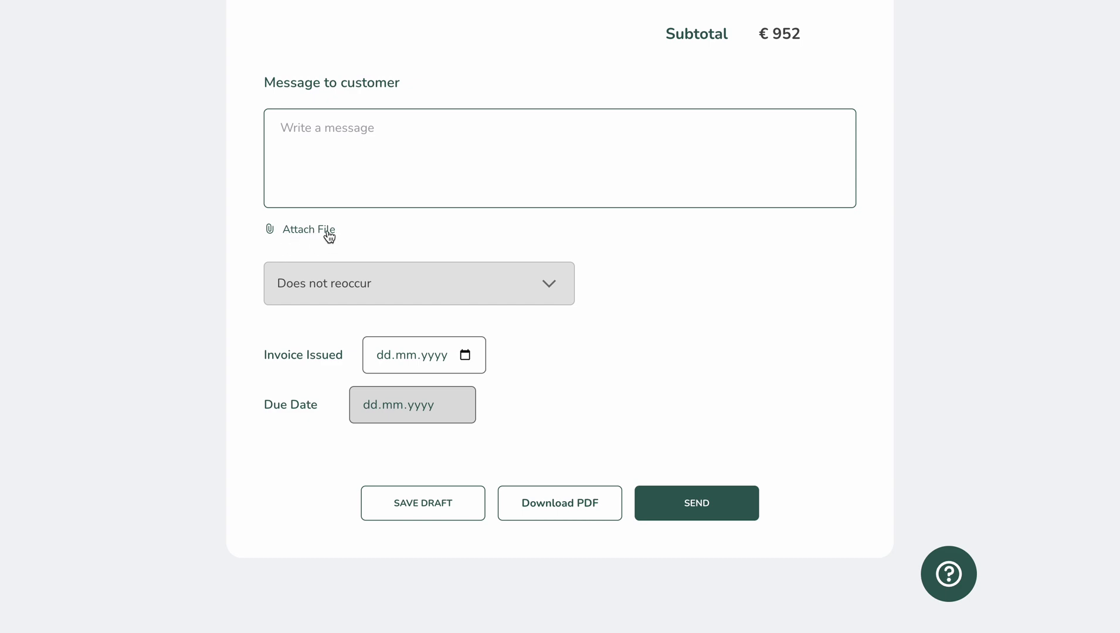
scroll(450, 234, down, 2)
click(465, 258)
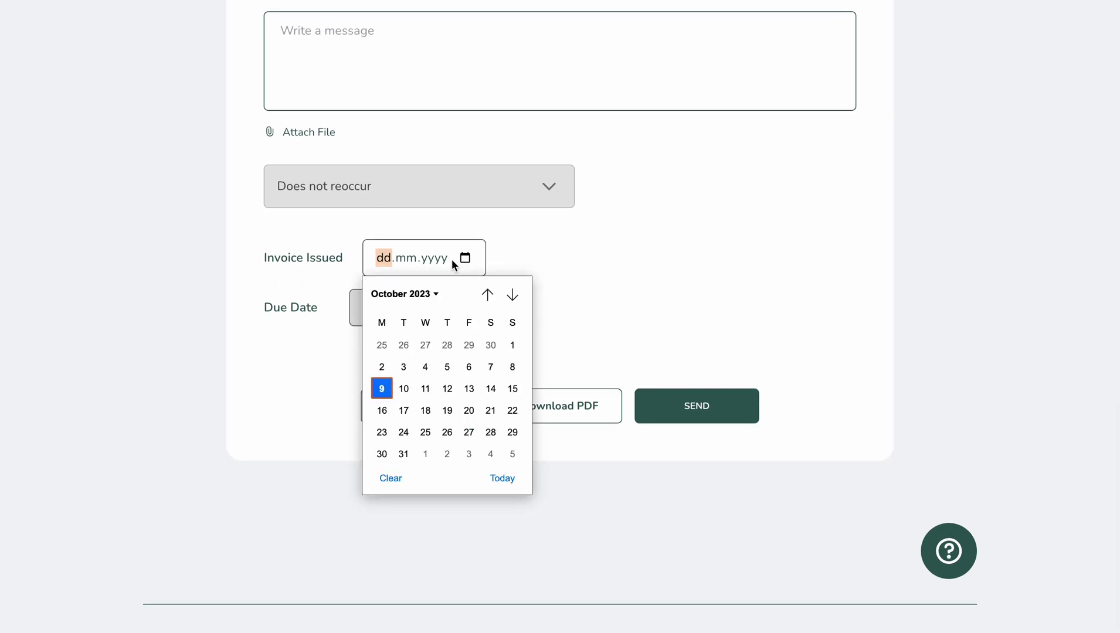
click(386, 390)
click(511, 313)
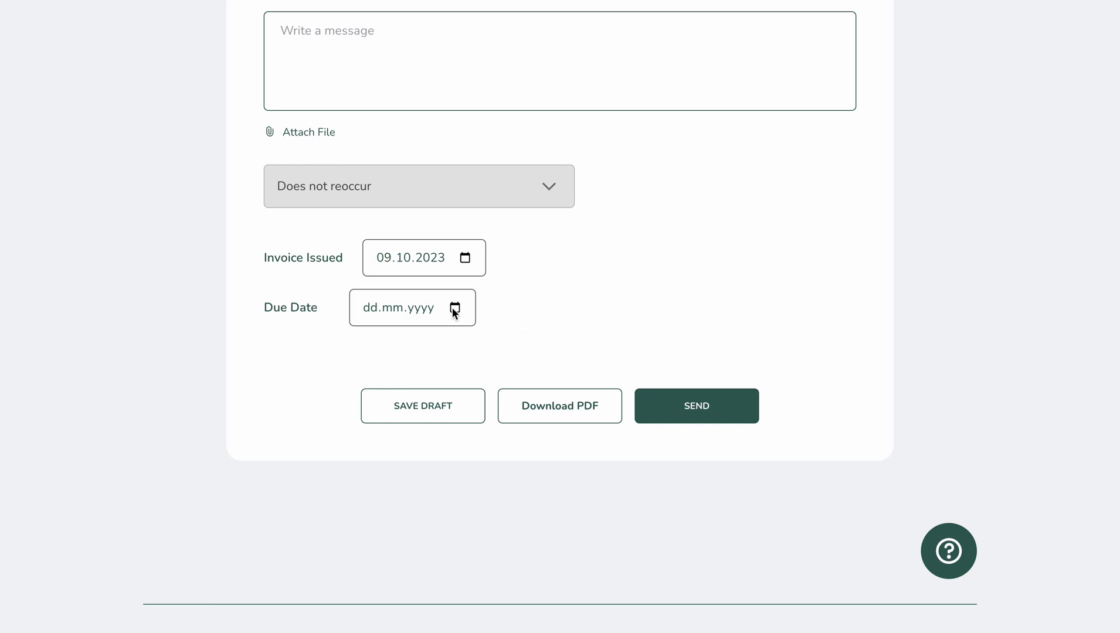
click(454, 309)
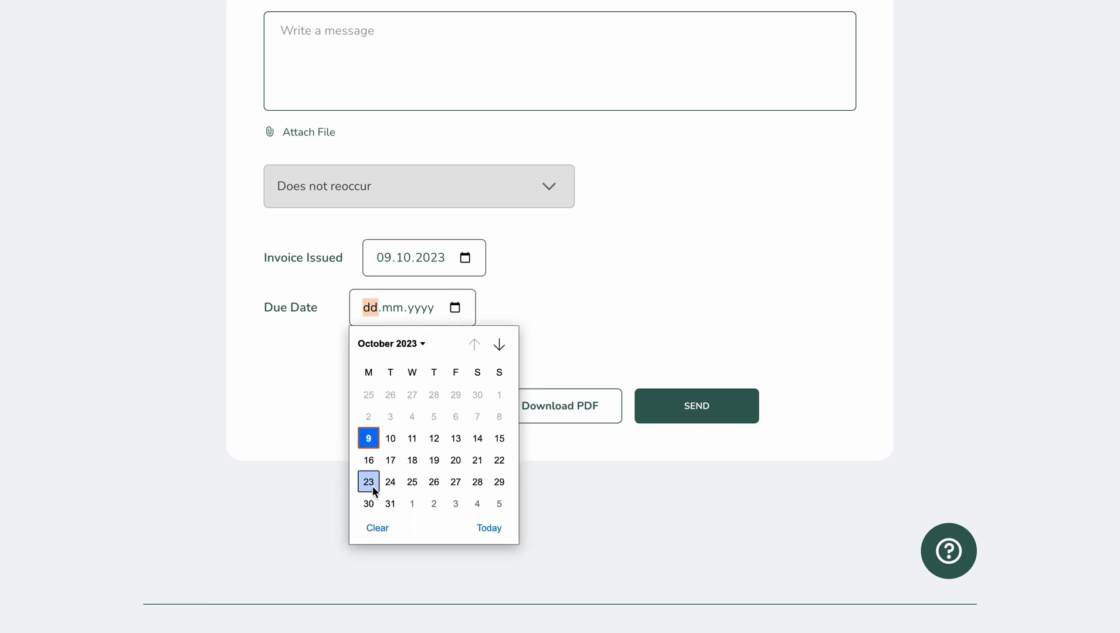
click(369, 460)
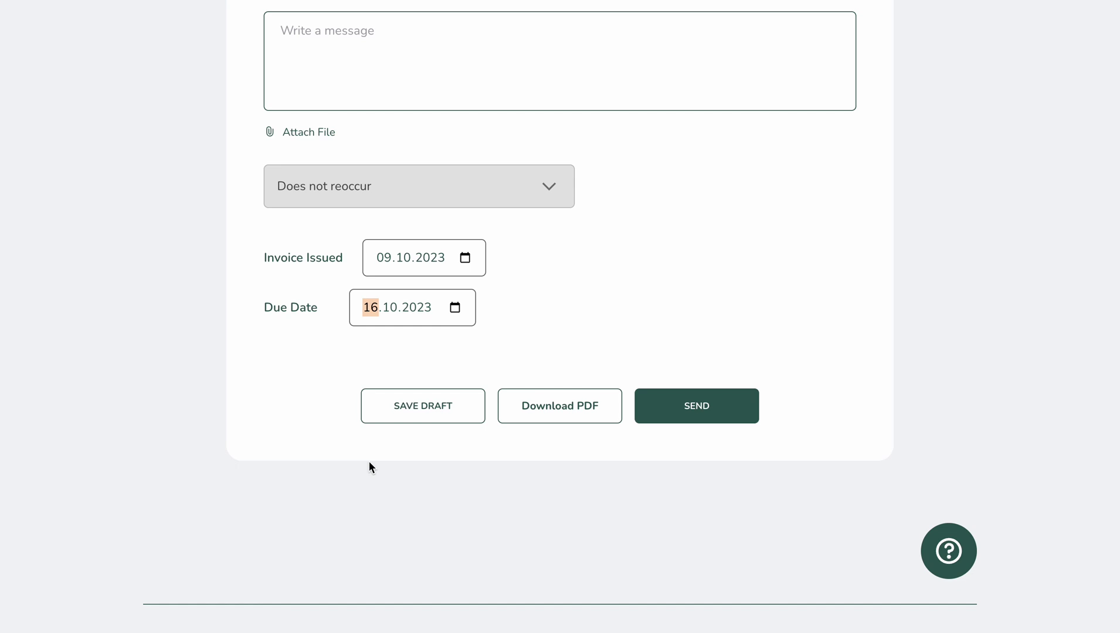
click(629, 262)
Review the completed invoice form, briefly highlighting the client's e-mail address.
scroll(609, 315, up, 5)
scroll(610, 315, up, 10)
click(331, 224)
drag(332, 223, 466, 223)
click(469, 245)
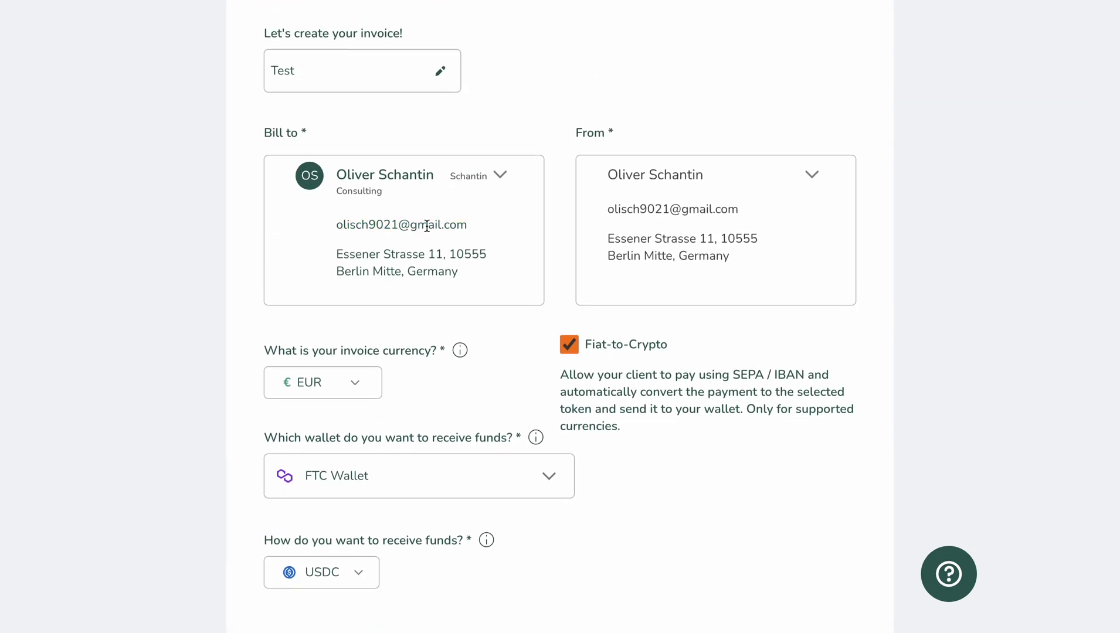
scroll(451, 372, down, 15)
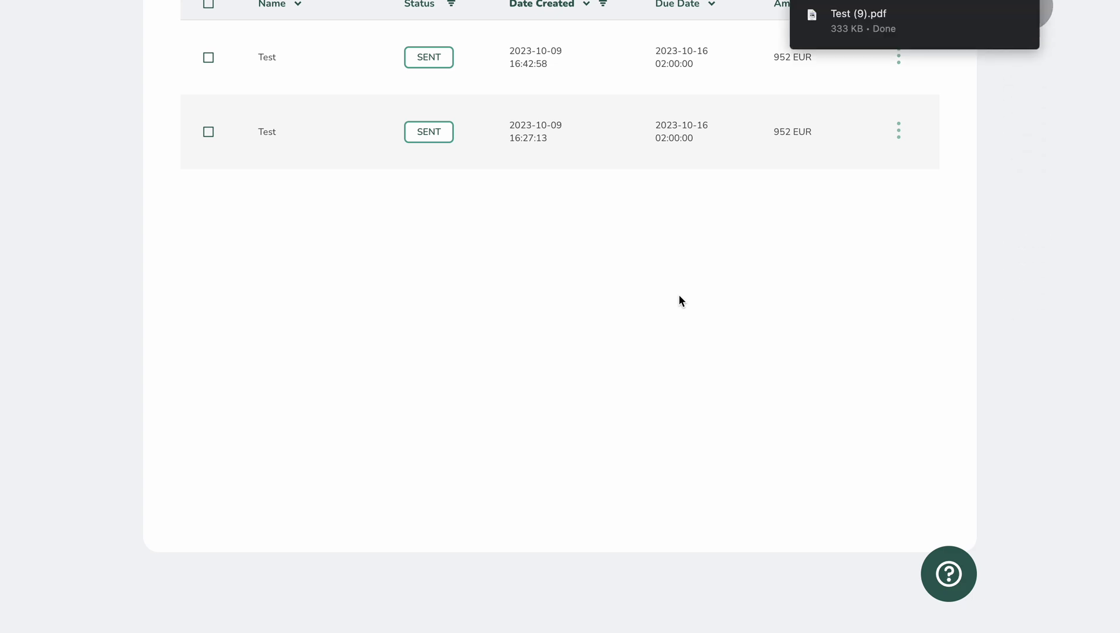
scroll(679, 301, up, 4)
scroll(625, 382, up, 3)
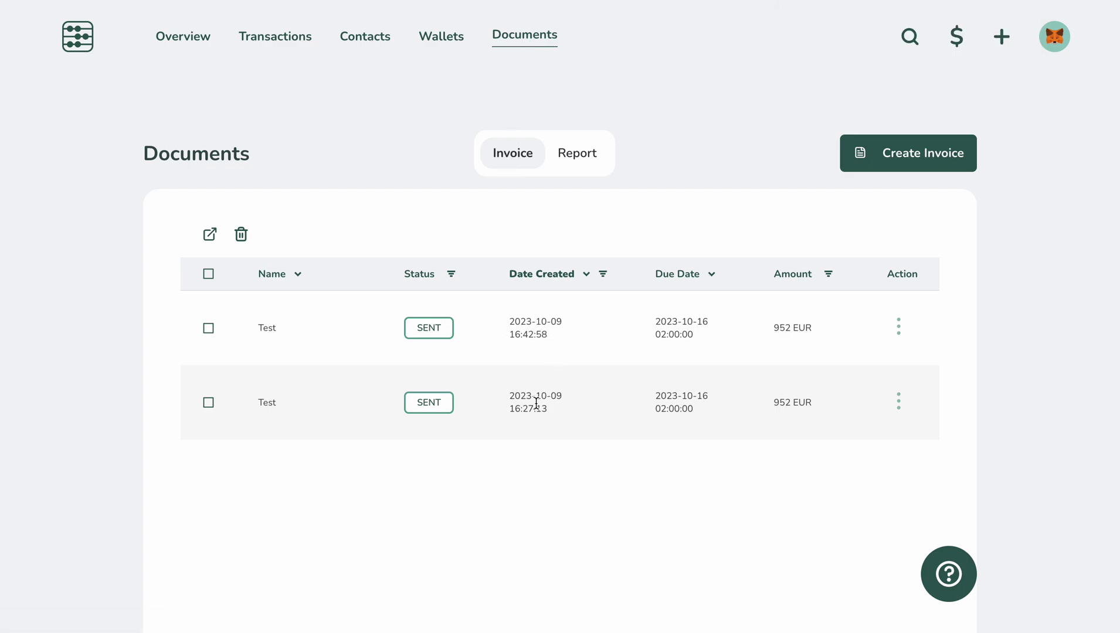
double_click(428, 327)
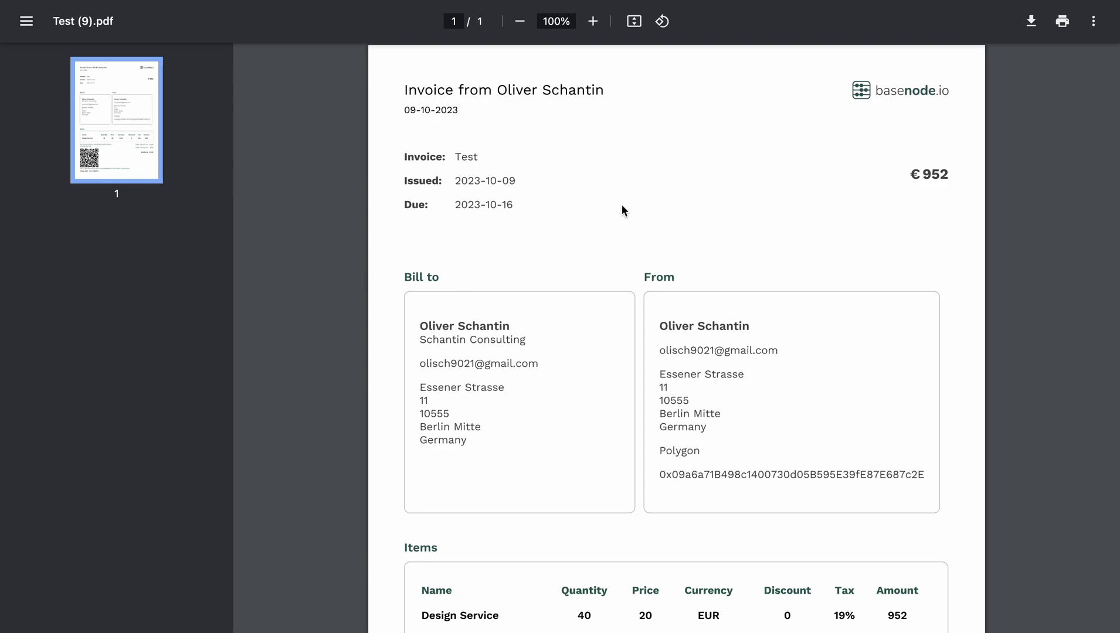
Scroll Test (9).pdf down to the items, € 952 subtotal, QR code and payment link.
scroll(622, 205, down, 5)
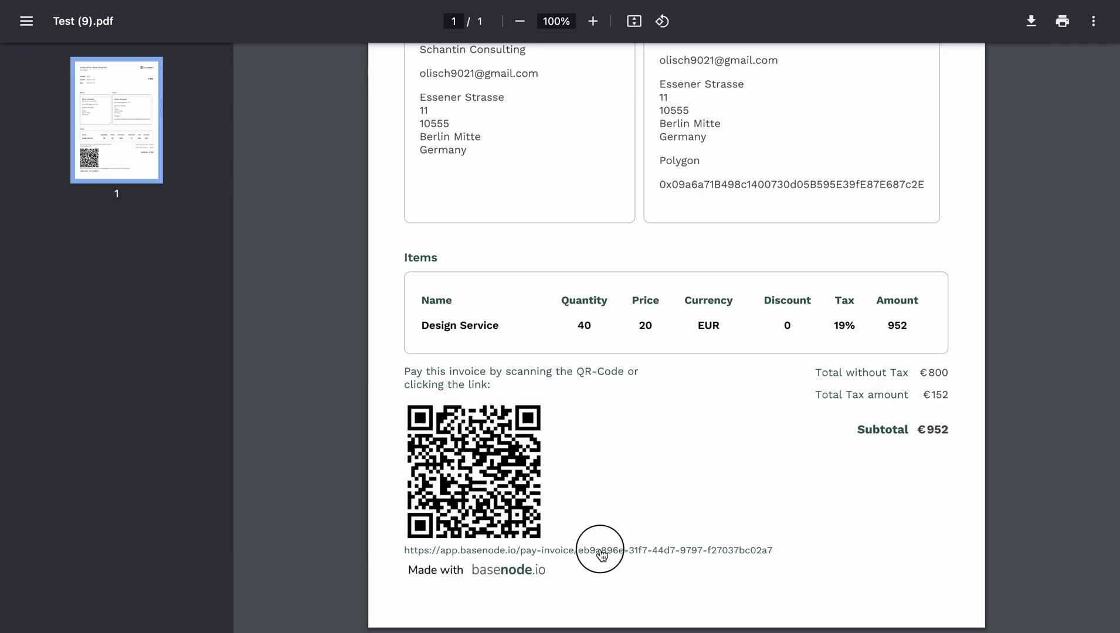
Follow the PDF's pay-invoice link to the payment page for 1005.9884 USDC due 16.10.2023.
click(600, 551)
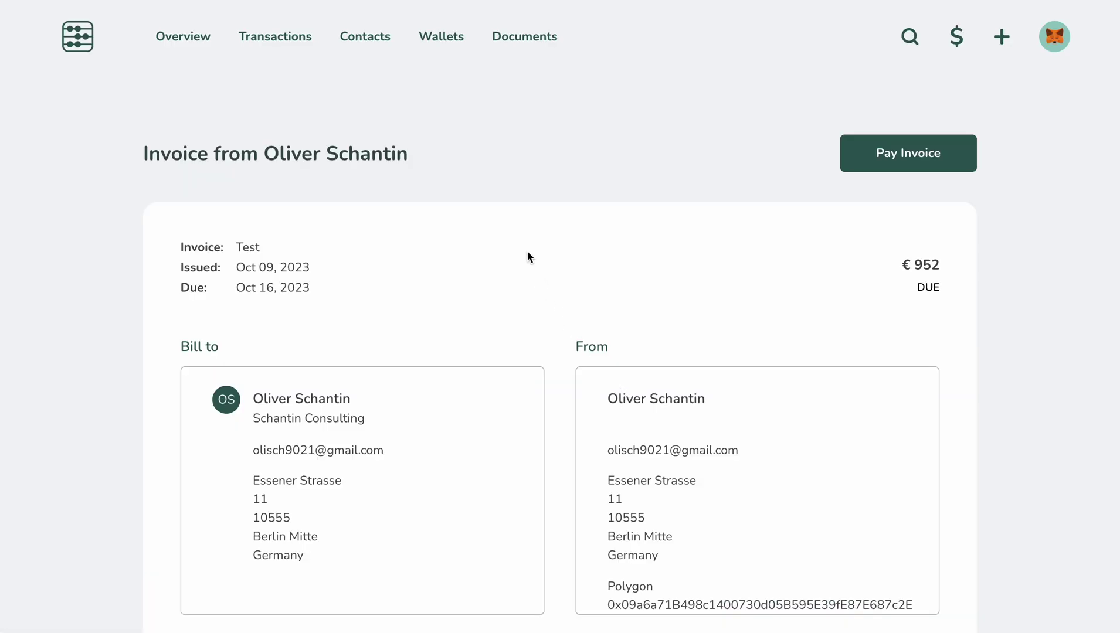
scroll(570, 263, down, 7)
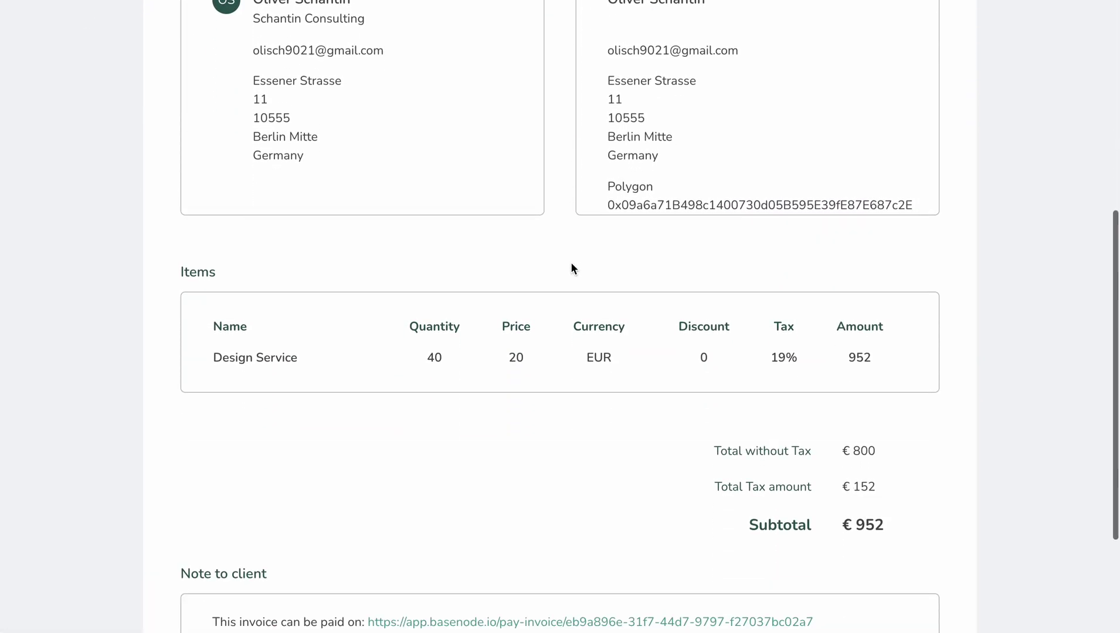
scroll(571, 266, down, 2)
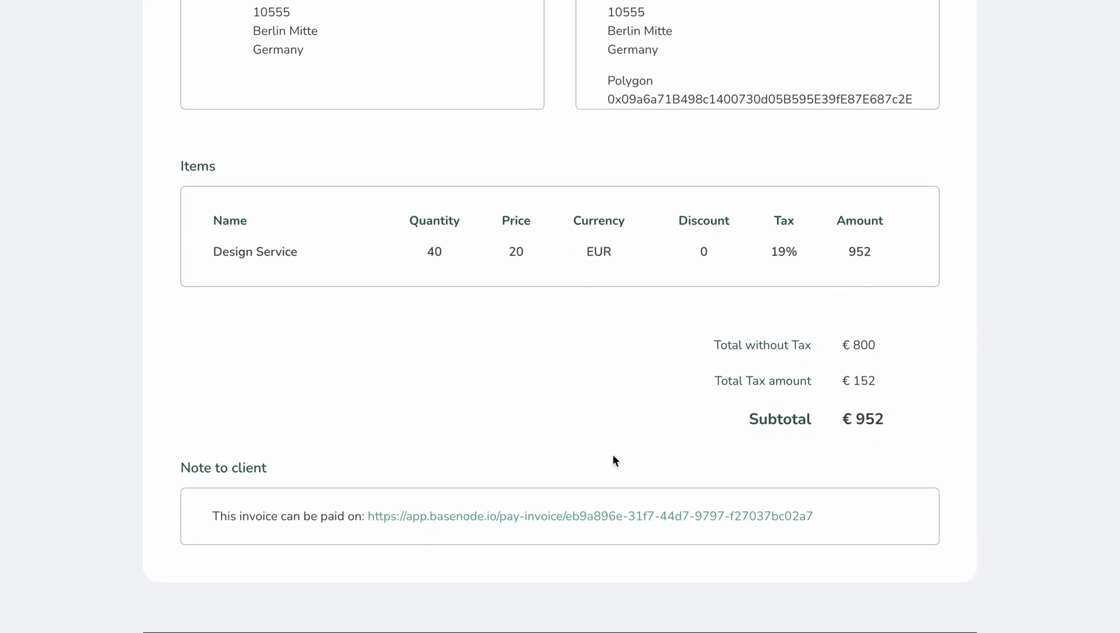
scroll(613, 460, up, 9)
click(889, 163)
click(505, 195)
drag(505, 194, 655, 199)
click(689, 206)
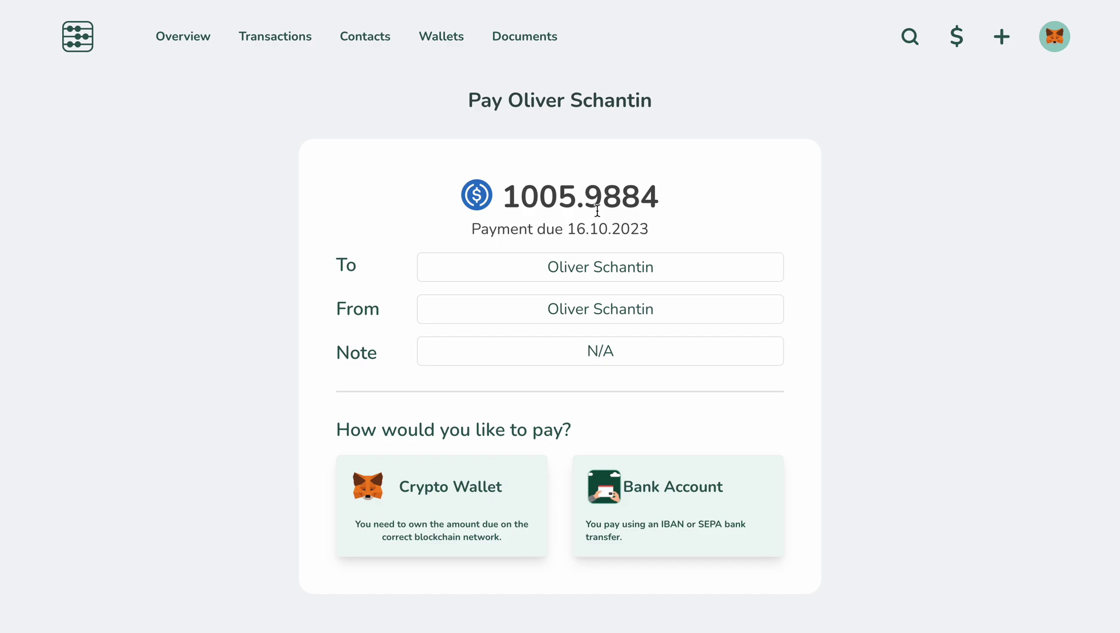
scroll(566, 347, down, 2)
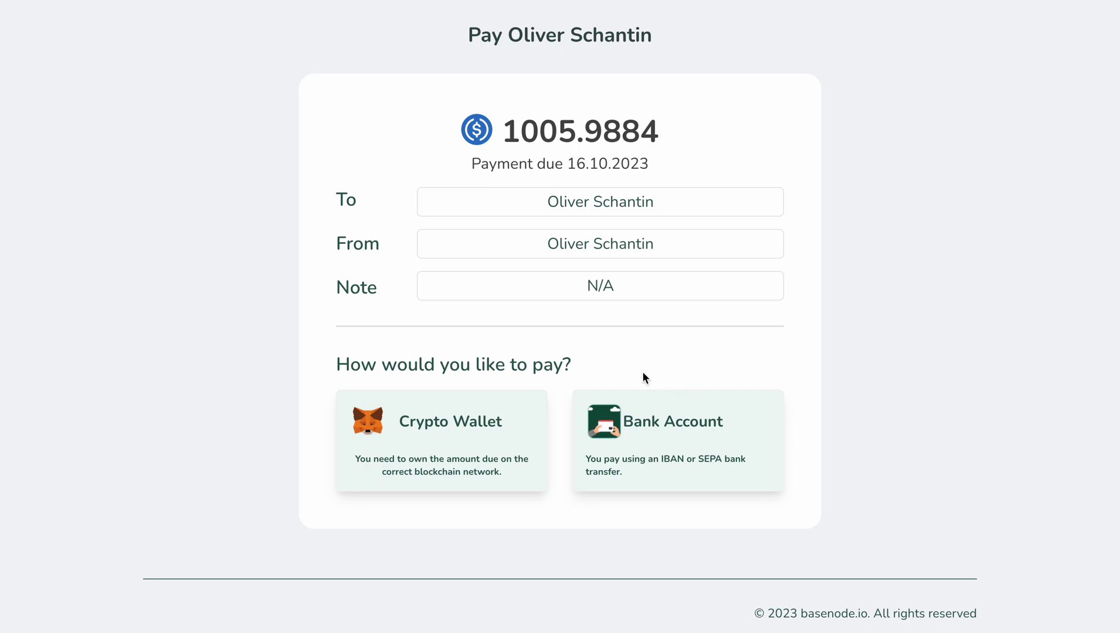
scroll(643, 374, up, 2)
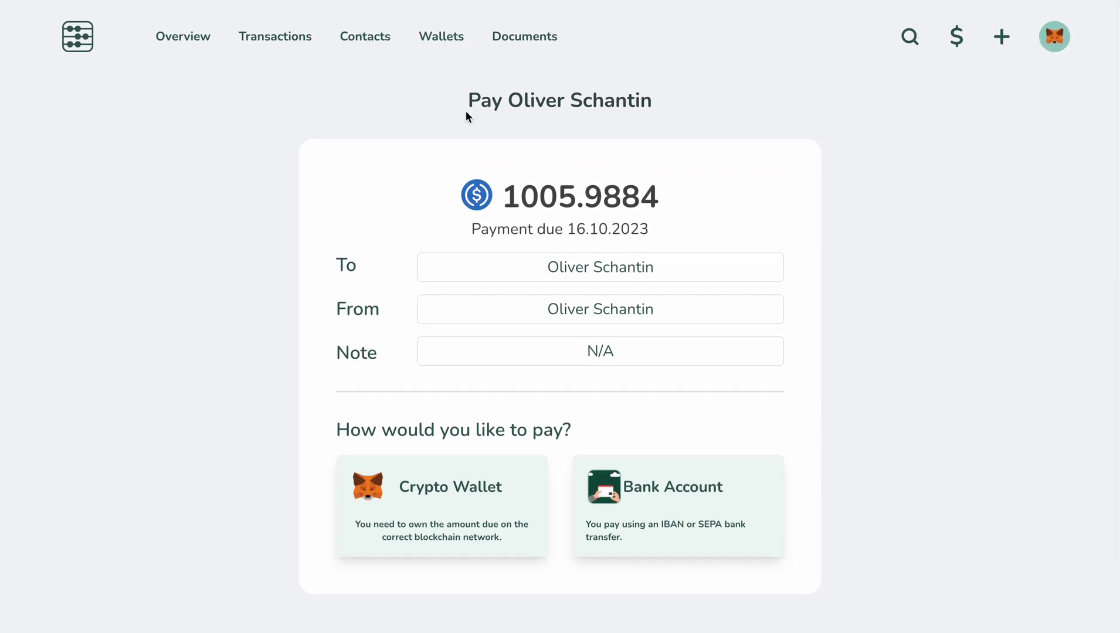